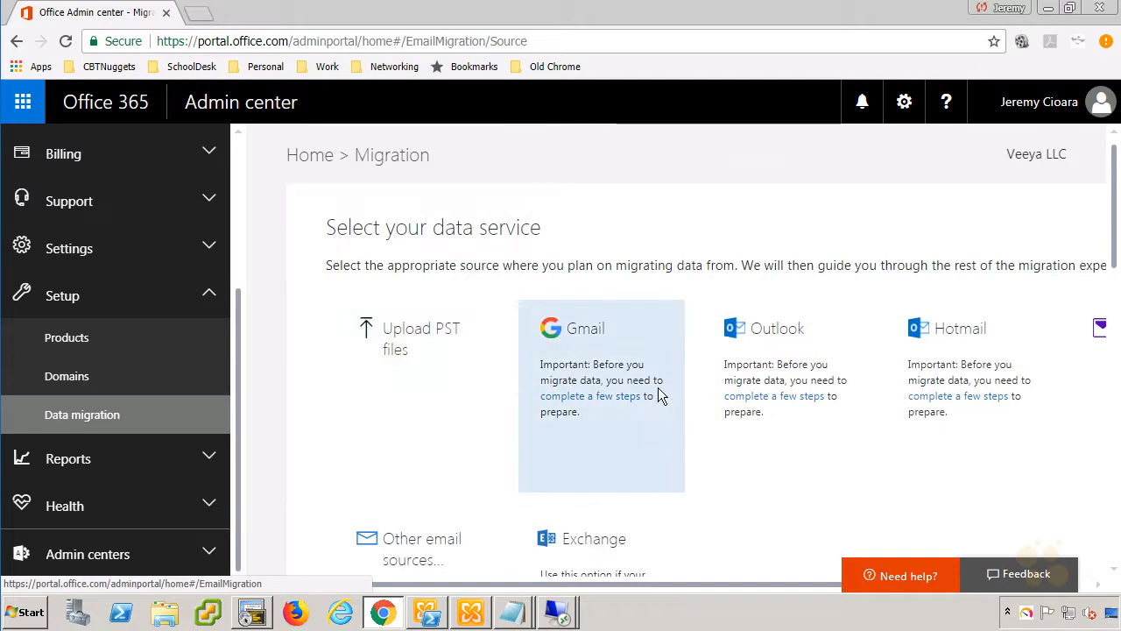
# Scroll down the Data migration page to the Select your data service options.
pyautogui.scroll(-1, 646, 412)
# Choose Exchange as the migration source, save HybridSetup.exe to the Desktop, and launch it.
pyautogui.click(584, 475)
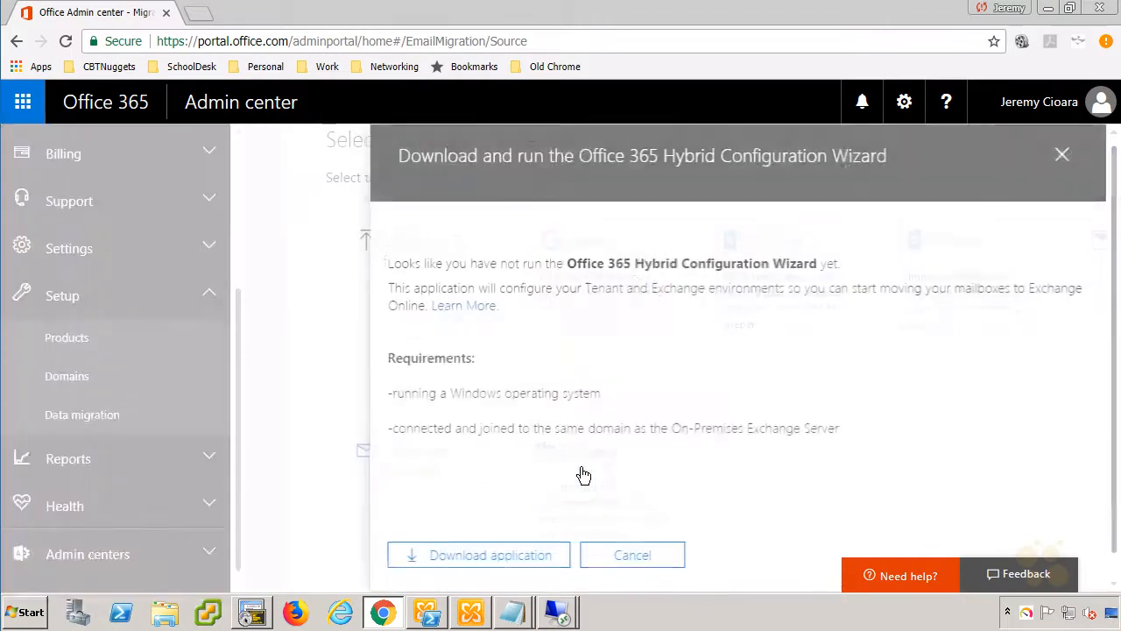
pyautogui.moveTo(388, 262); pyautogui.dragTo(818, 263)
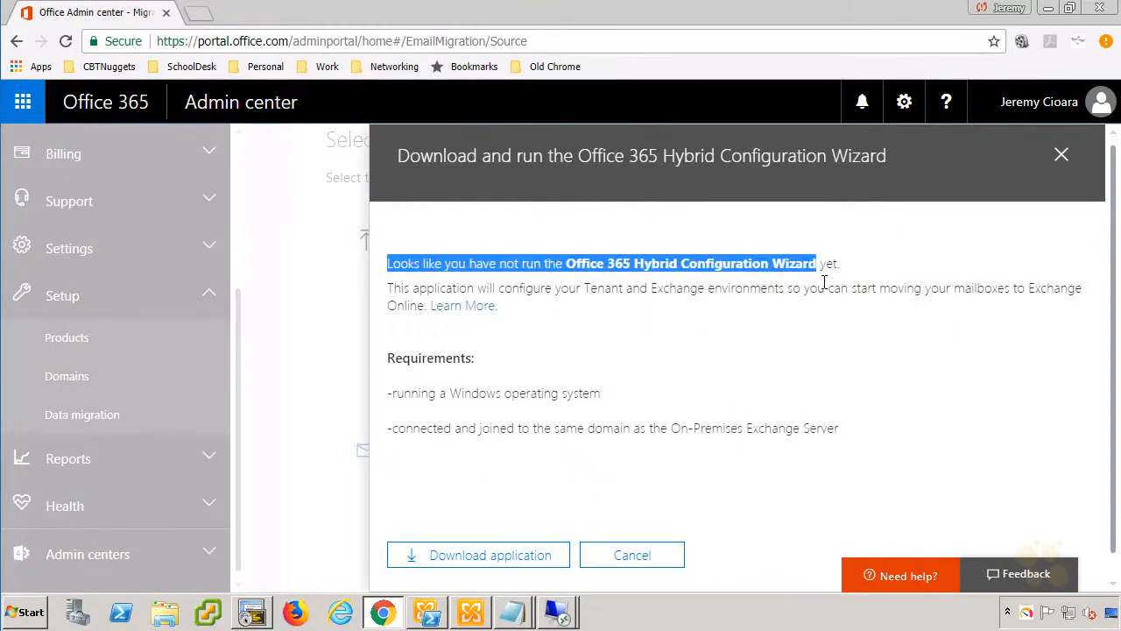
pyautogui.click(511, 565)
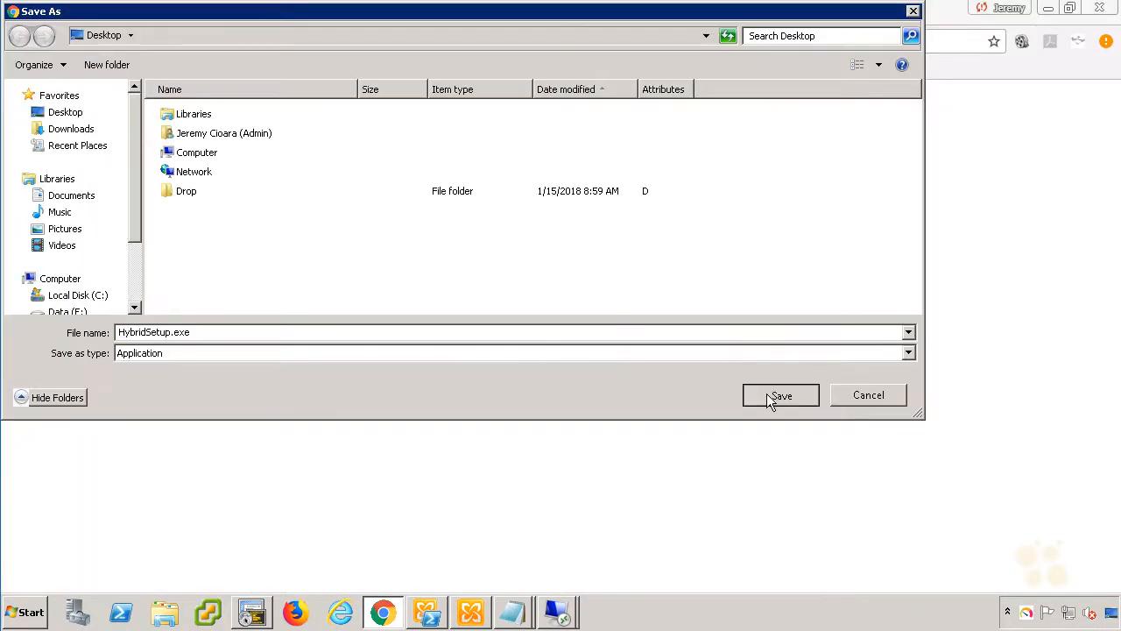
pyautogui.click(779, 395)
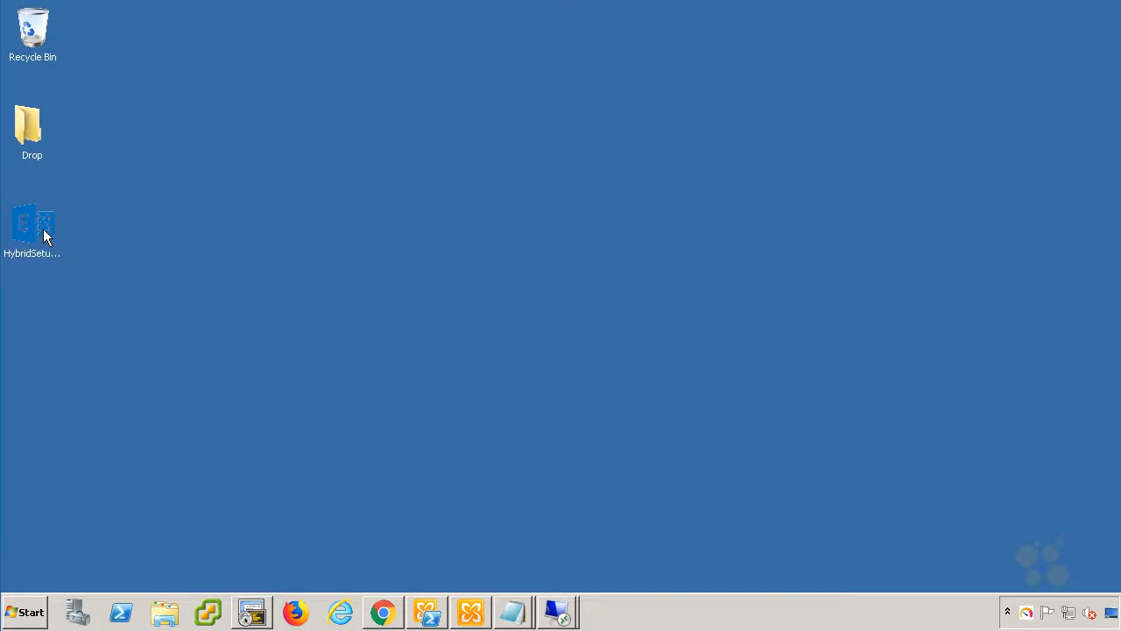
pyautogui.doubleClick(43, 228)
# Run the setup, keeping auto-detected server SDCORE-EX03 and Office 365 Worldwide hosting.
pyautogui.click(618, 322)
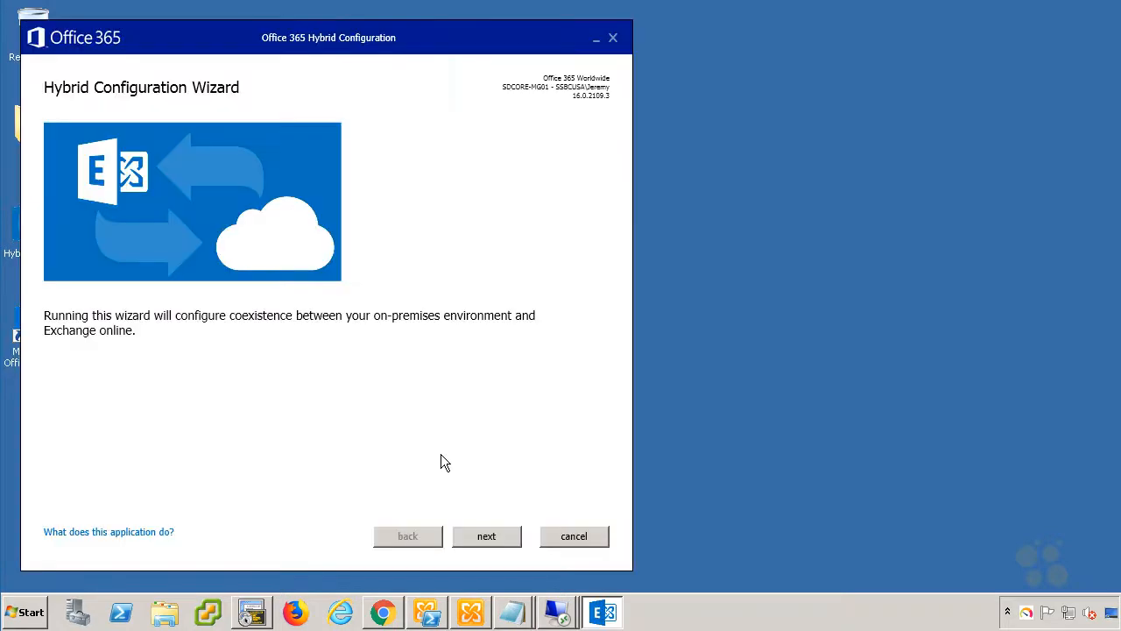
pyautogui.click(468, 538)
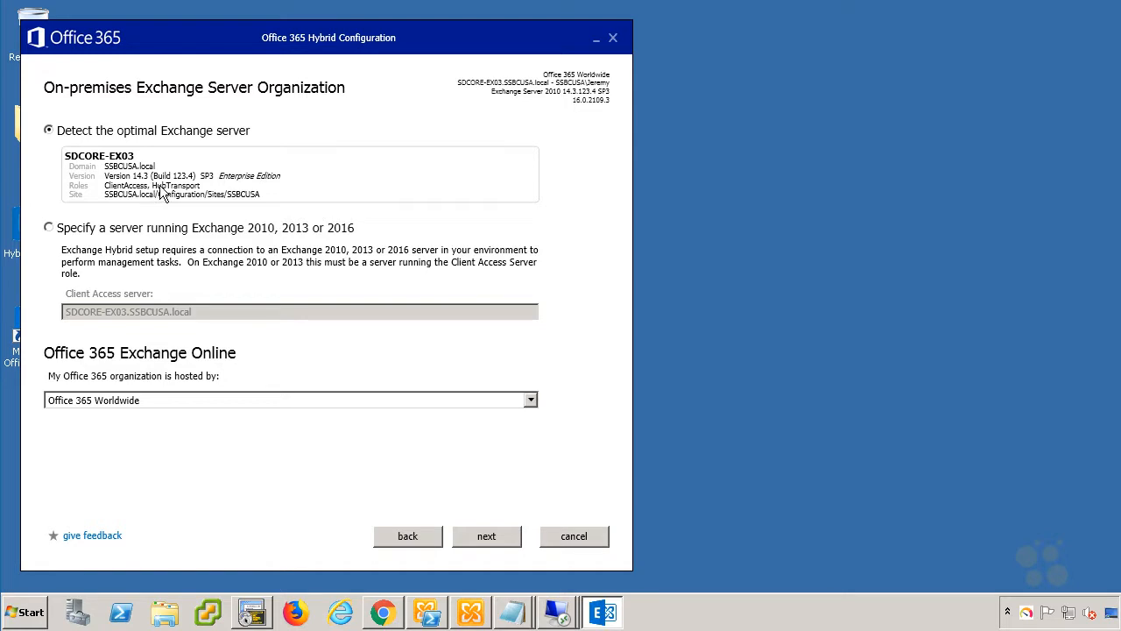
pyautogui.click(570, 188)
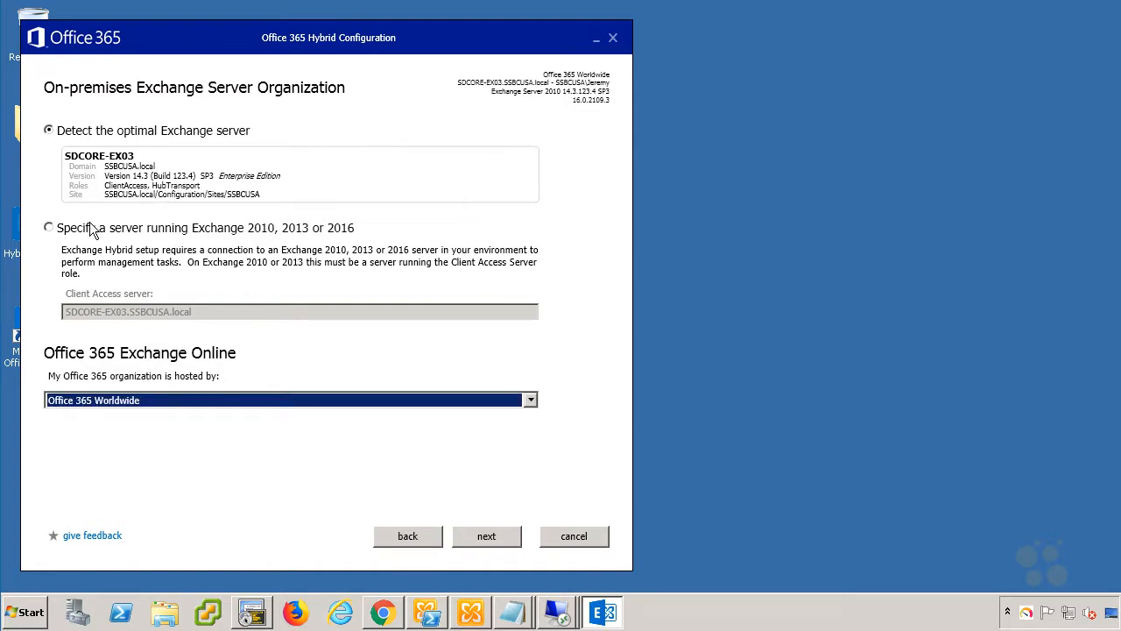
pyautogui.click(56, 228)
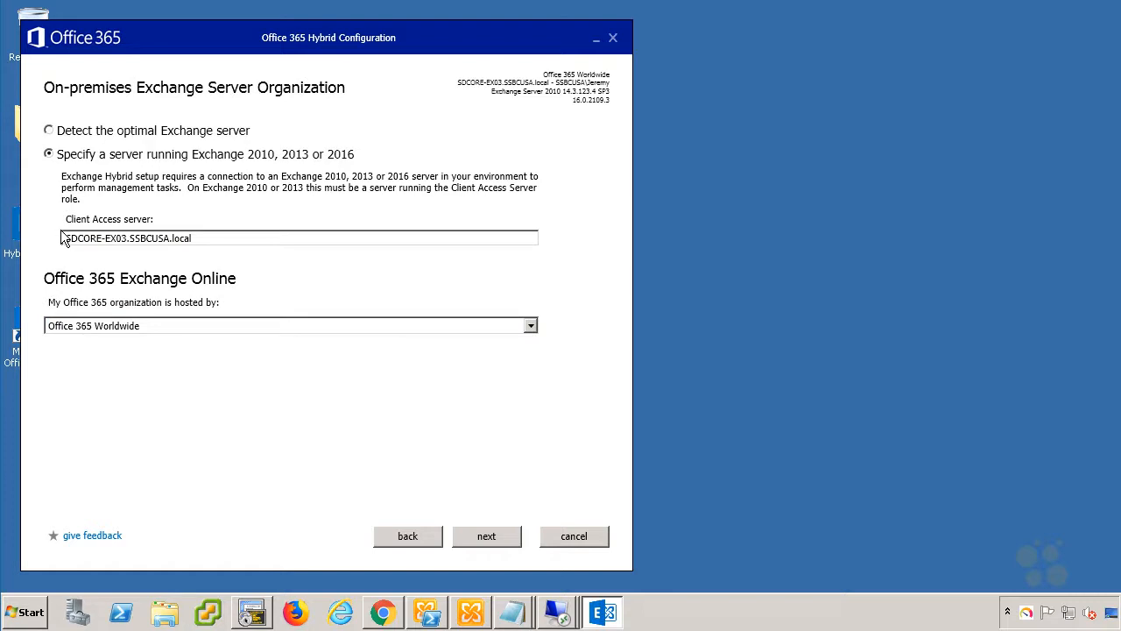
pyautogui.click(49, 132)
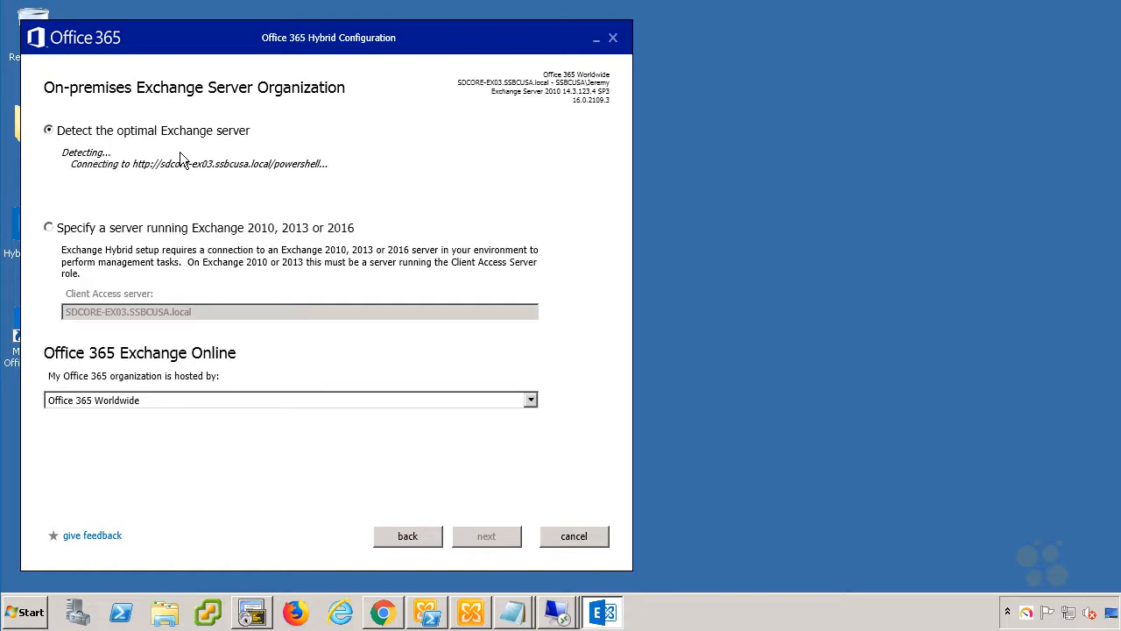
pyautogui.click(529, 401)
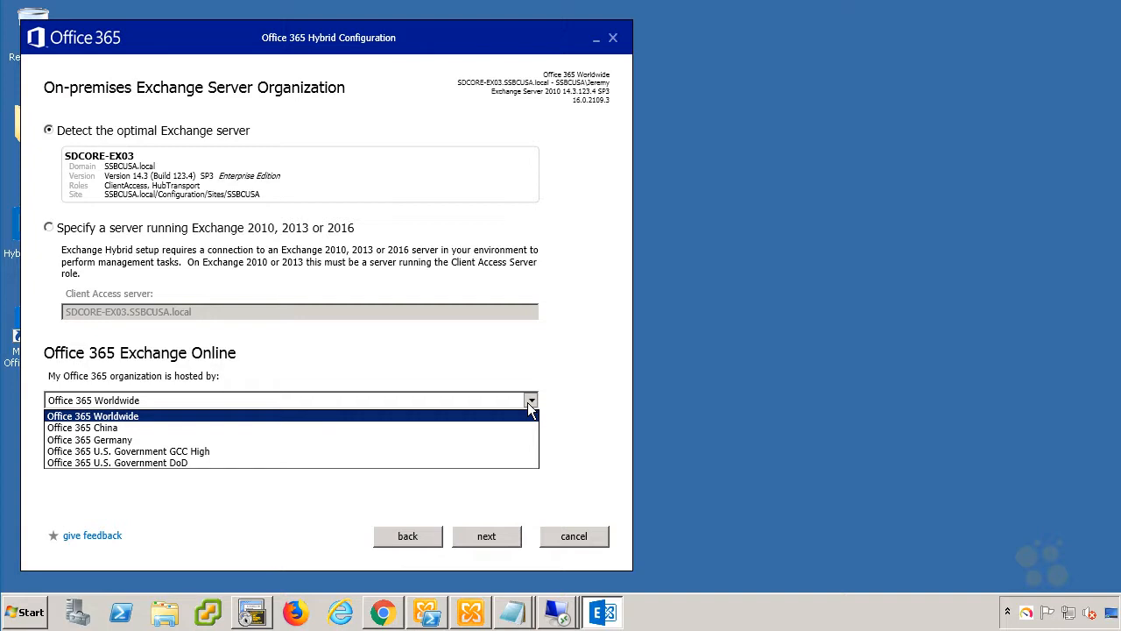
pyautogui.click(529, 404)
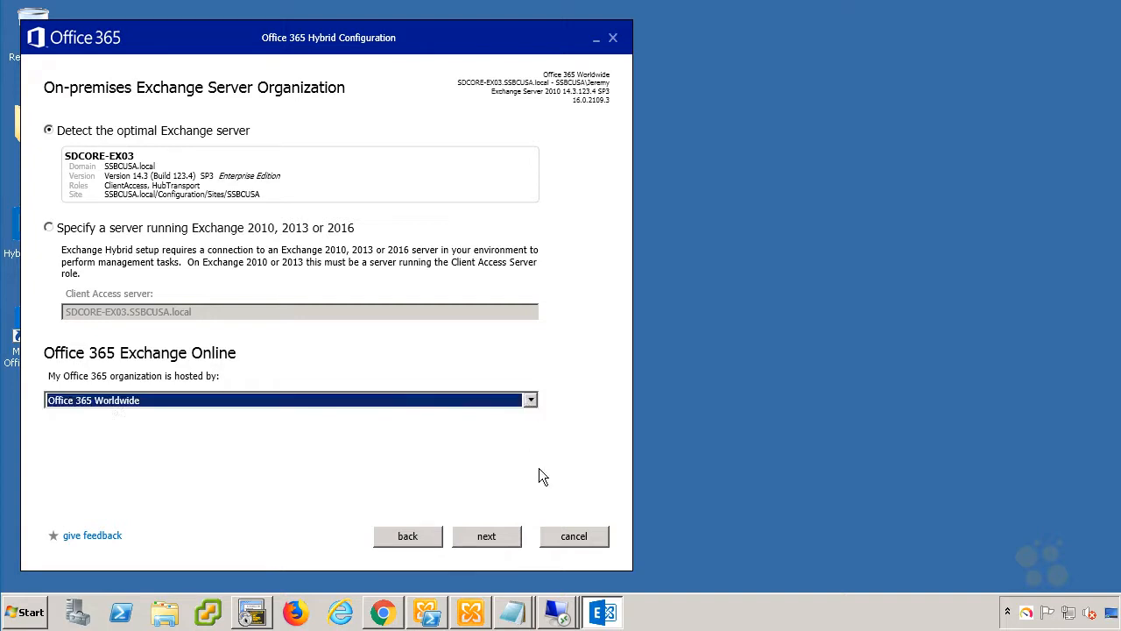
pyautogui.click(492, 537)
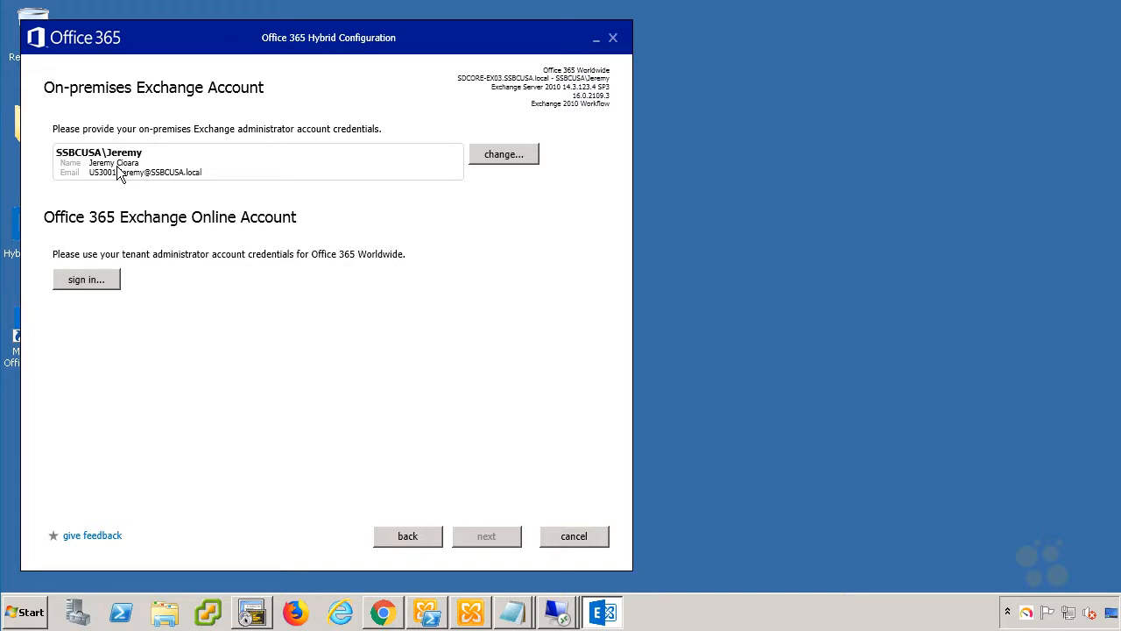
# Sign in with the tenant administrator's e-mail and password, then gather Exchange and Office 365 configuration.
pyautogui.click(109, 280)
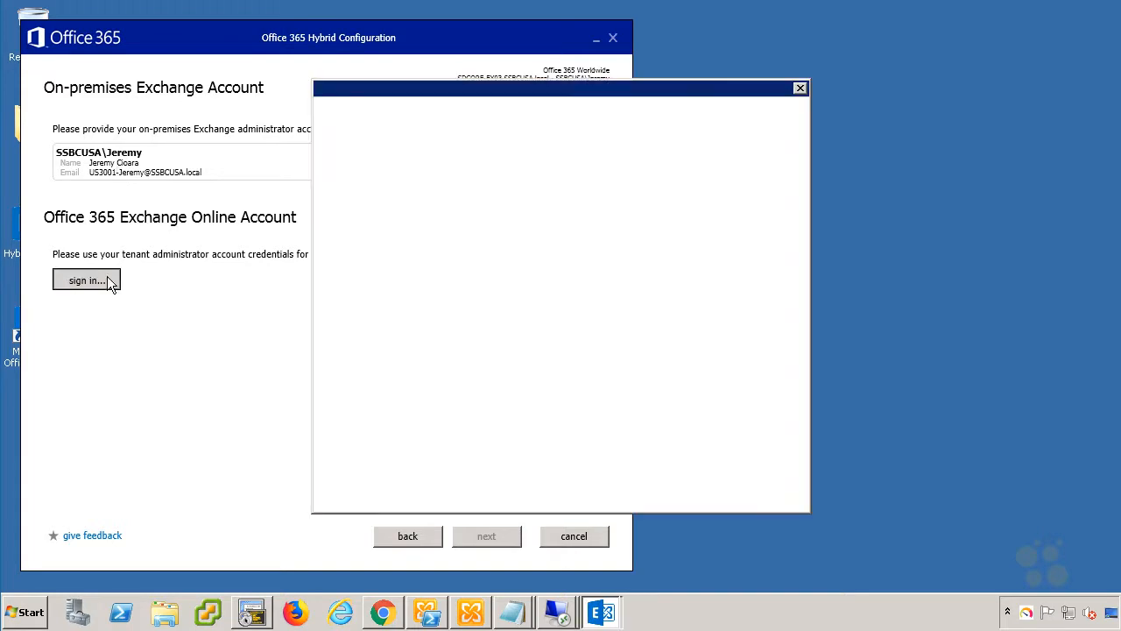
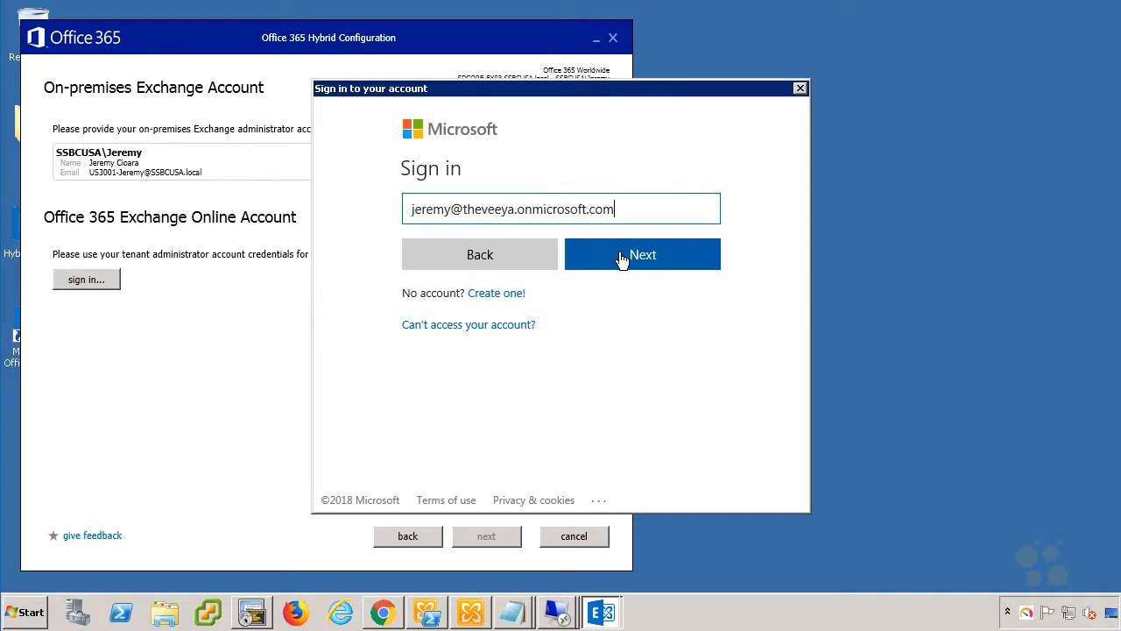
pyautogui.click(621, 257)
pyautogui.write('•')
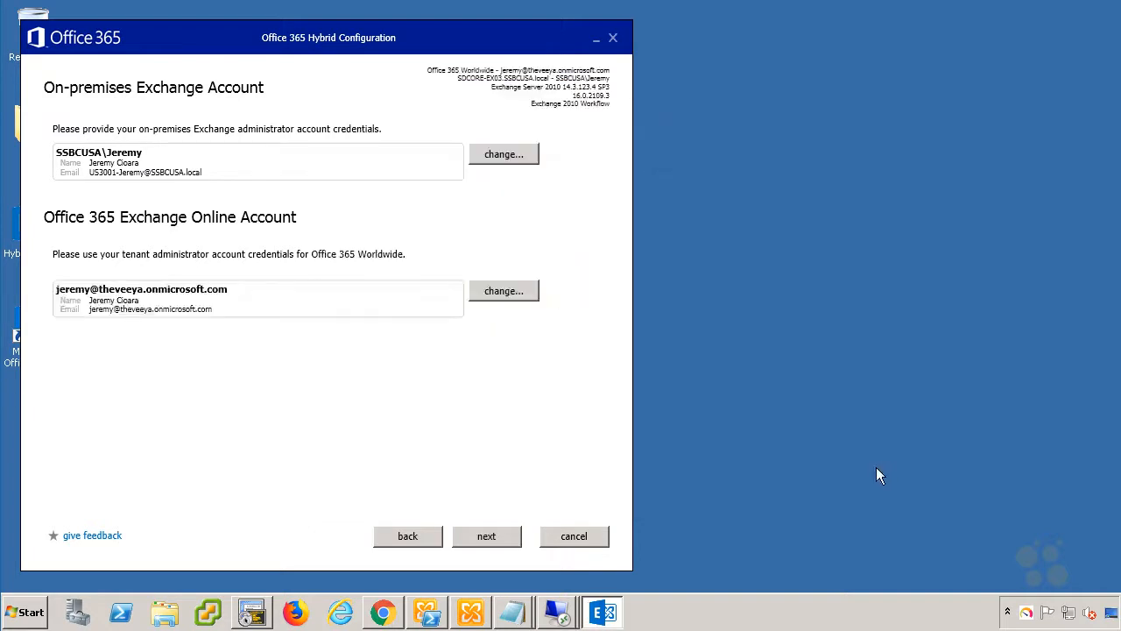
pyautogui.click(505, 538)
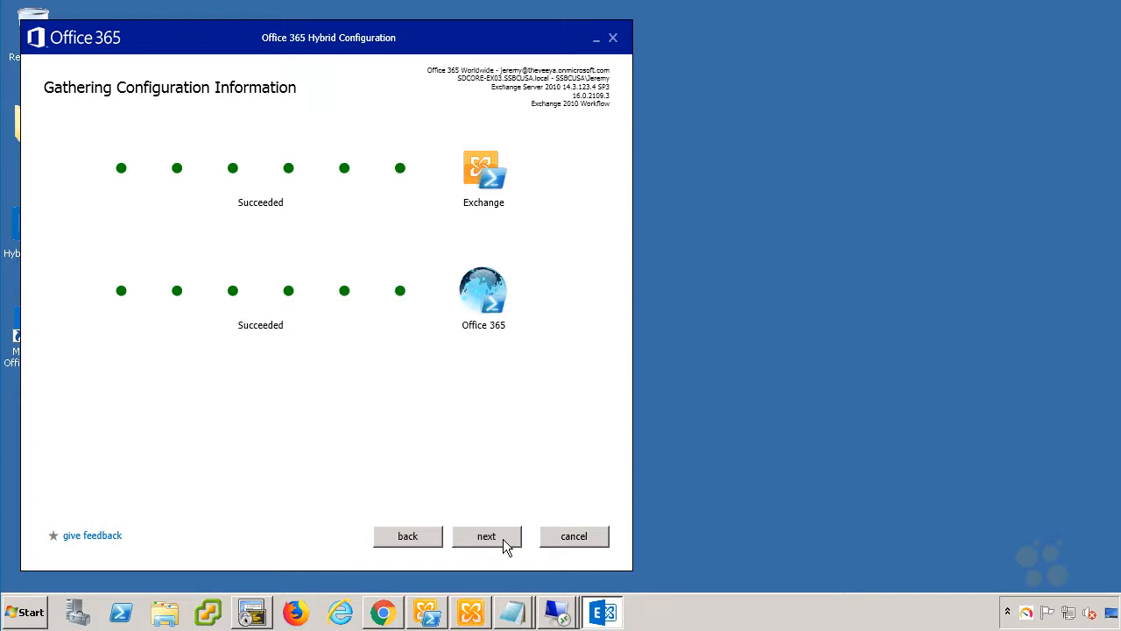
# Continue to the Hybrid Features page, keeping Full Hybrid Configuration selected.
pyautogui.click(505, 543)
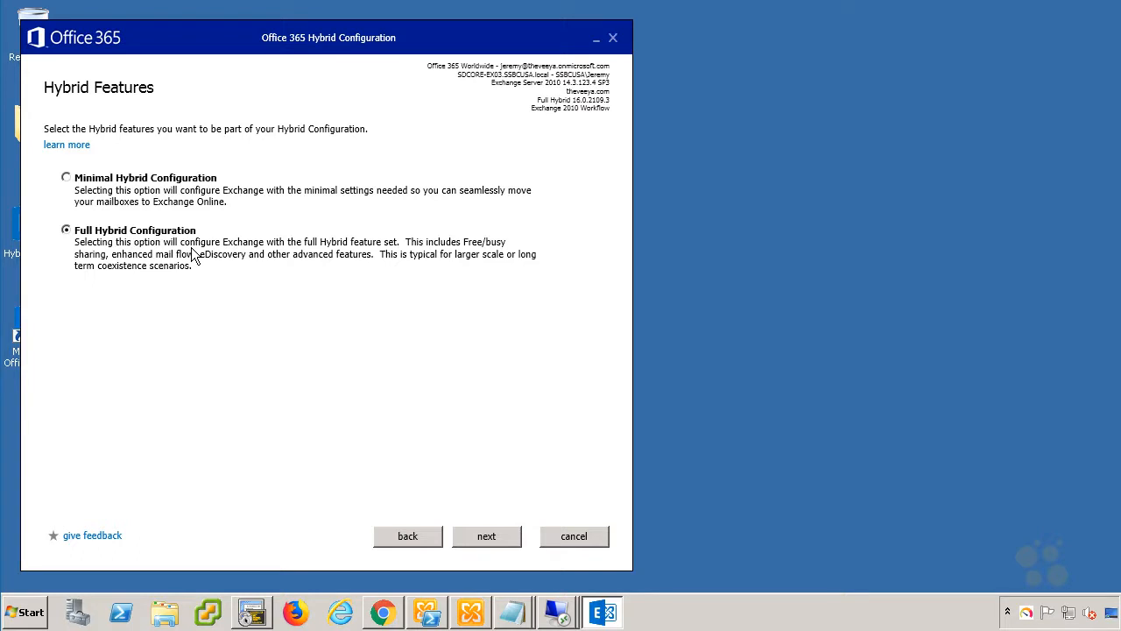
# Enable the federation trust and start a new TXT record in the Route 53 hosted zone.
pyautogui.click(467, 539)
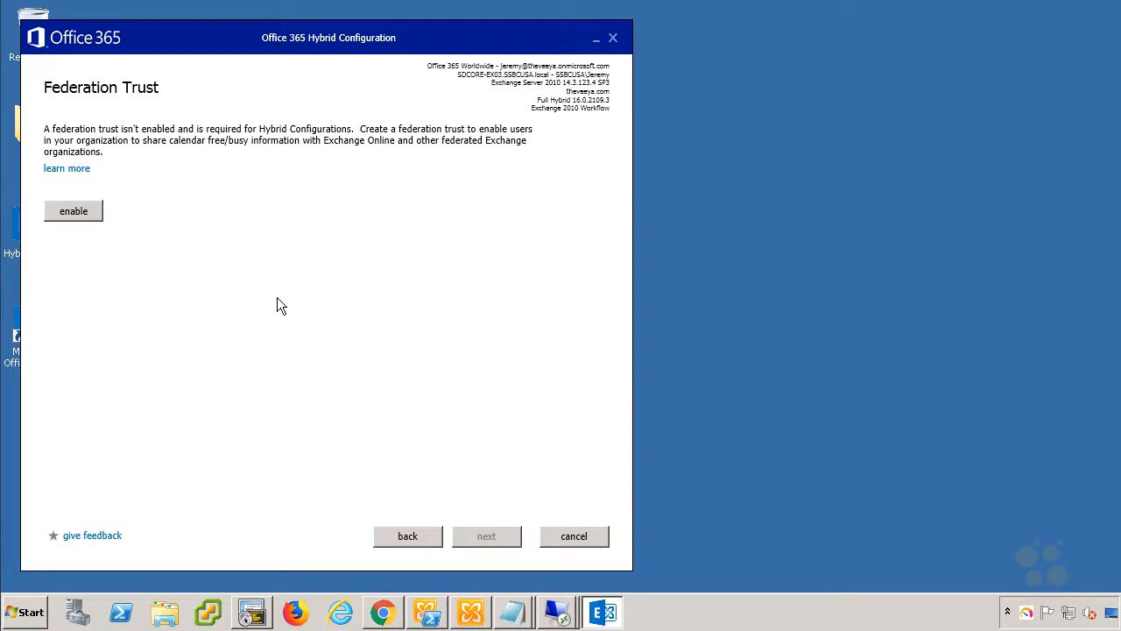
pyautogui.click(81, 213)
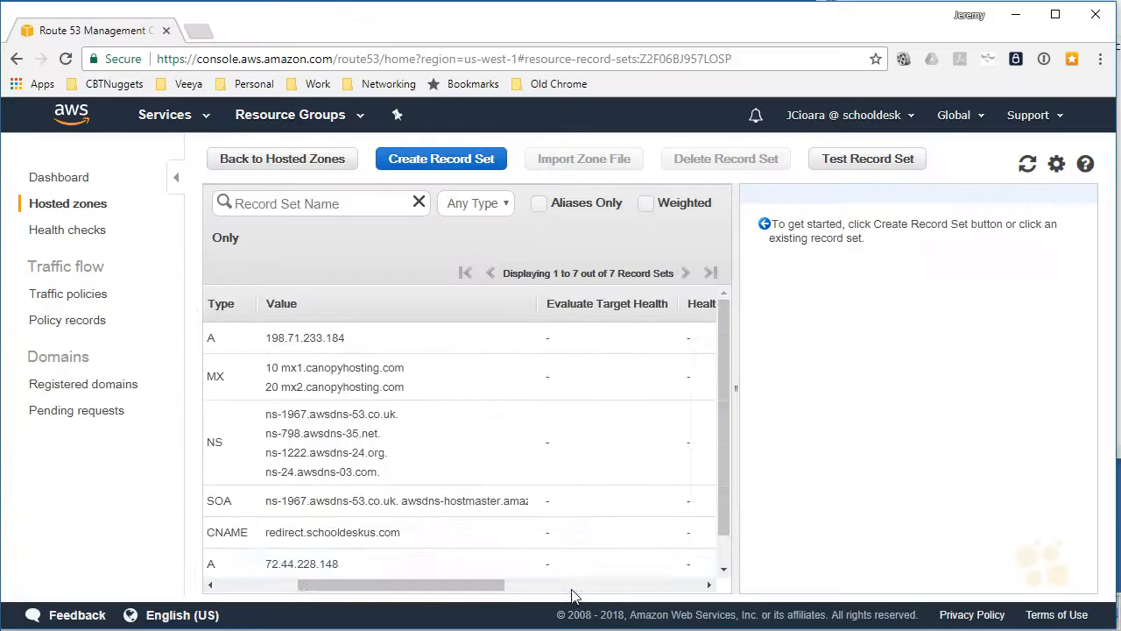
pyautogui.moveTo(426, 585); pyautogui.dragTo(347, 585)
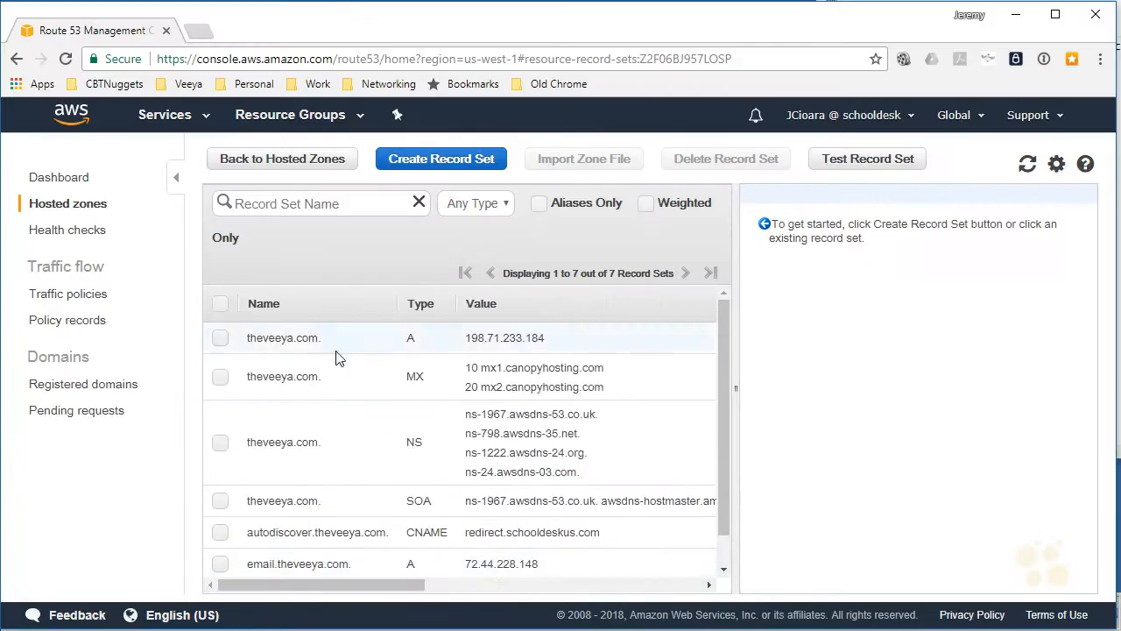
pyautogui.click(441, 159)
pyautogui.click(914, 253)
pyautogui.click(858, 342)
# Copy the domain ownership token from Notepad into the TXT record's value and create the record.
pyautogui.moveTo(1015, 31); pyautogui.dragTo(458, 58)
pyautogui.hotkey('ctrl', 'a')
pyautogui.hotkey('ctrl', 'c')
pyautogui.click(1022, 360)
pyautogui.hotkey('ctrl', 'v')
pyautogui.click(928, 581)
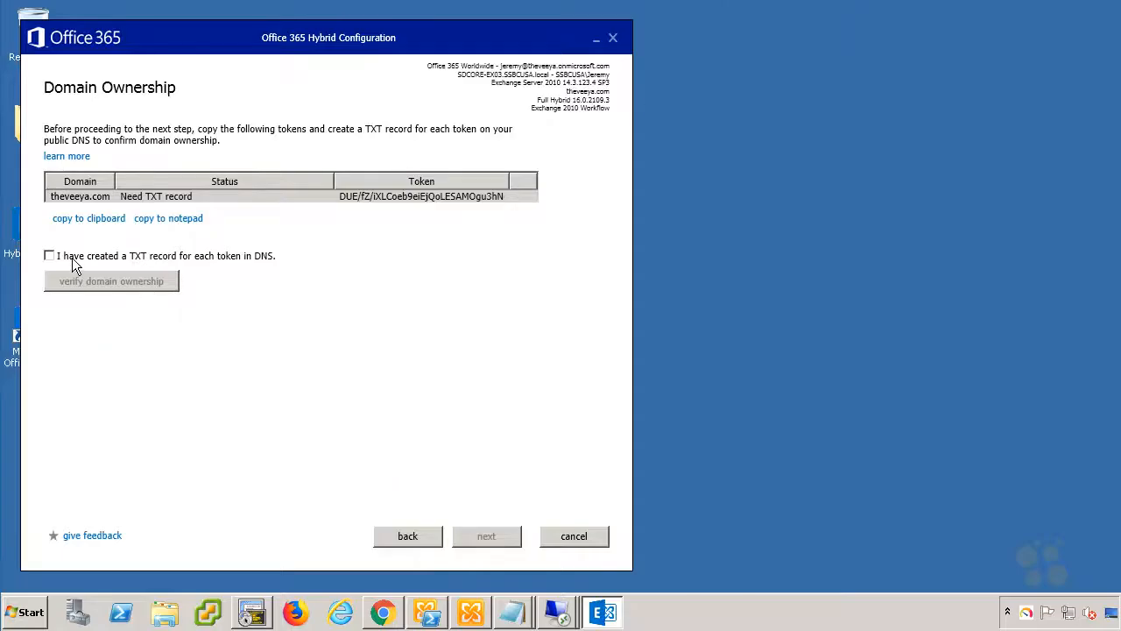
# Confirm the TXT record exists and verify theveeya.com ownership, retrying until it succeeds.
pyautogui.click(49, 254)
pyautogui.click(113, 282)
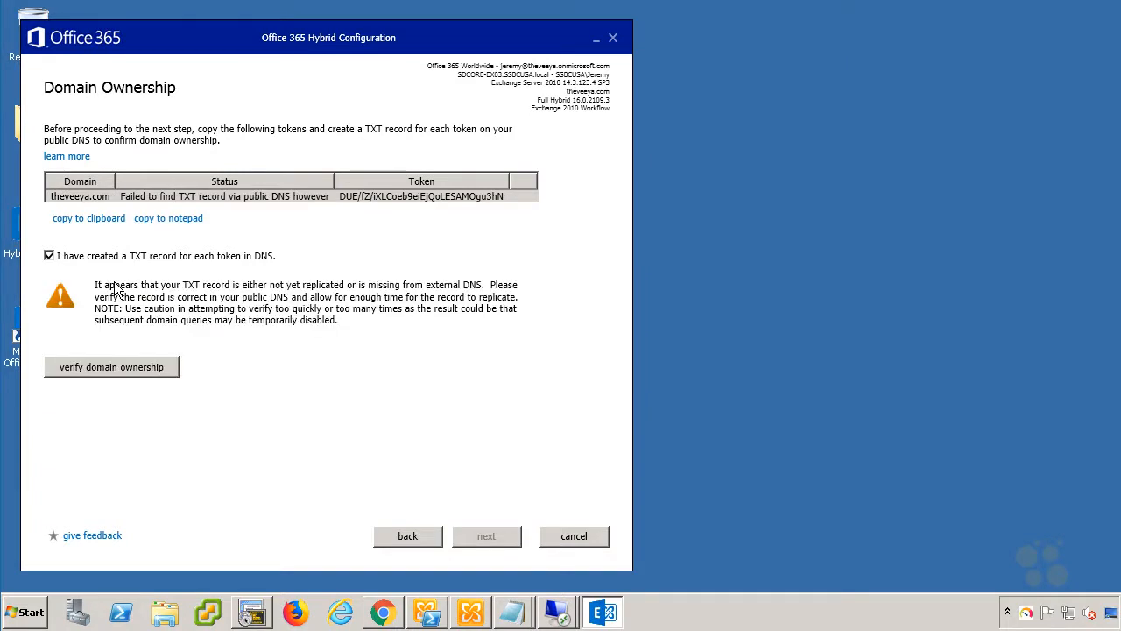
pyautogui.click(112, 367)
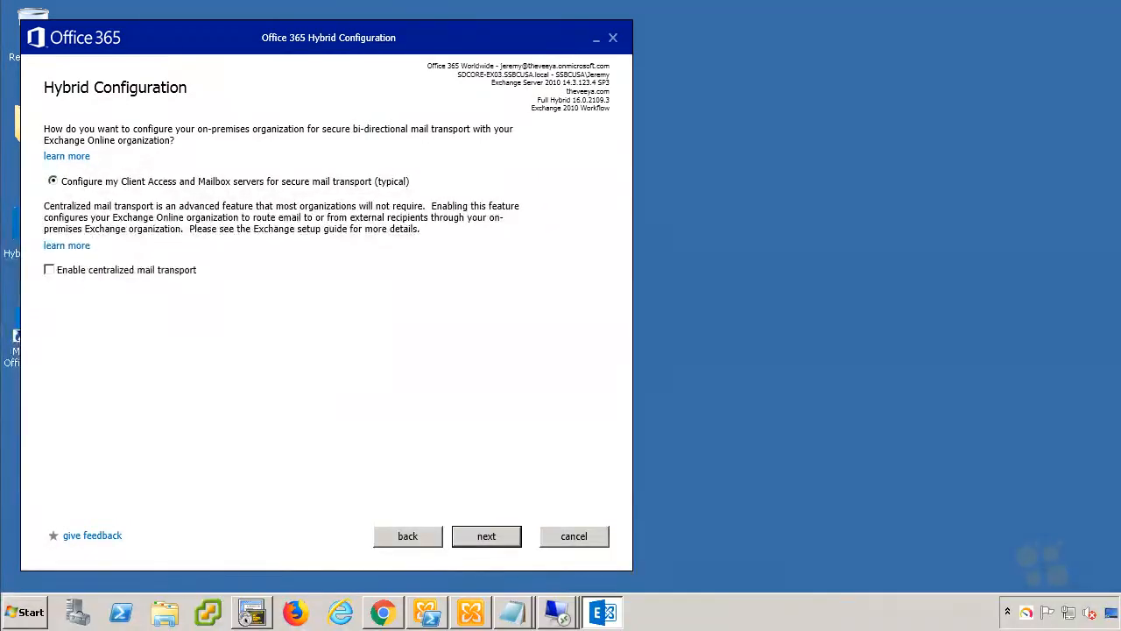
pyautogui.moveTo(35, 291); pyautogui.dragTo(287, 289)
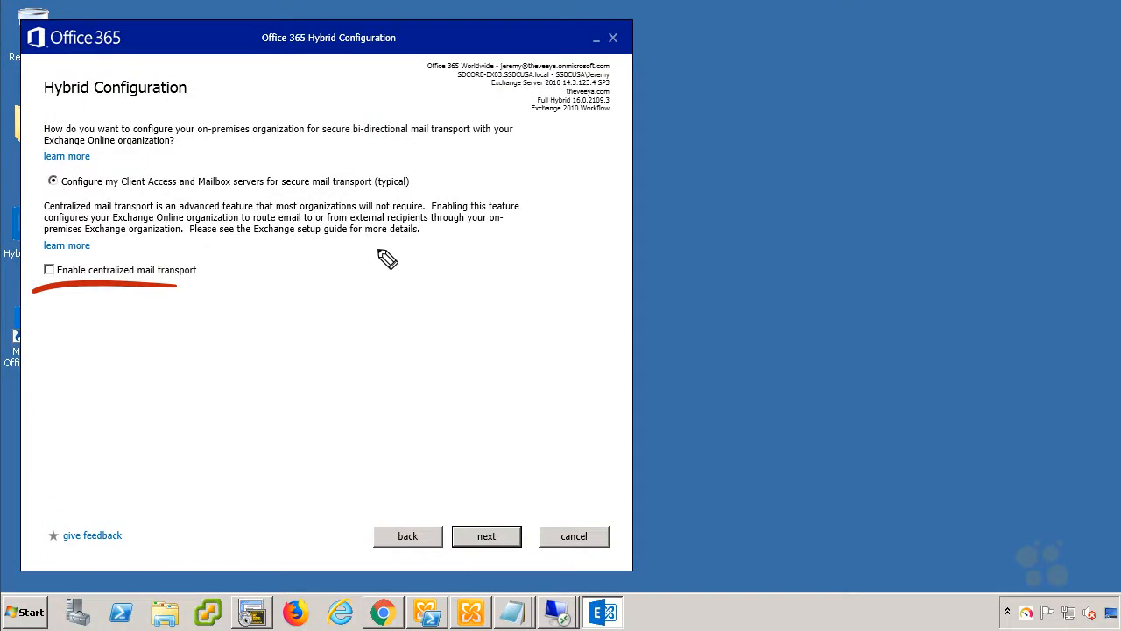
pyautogui.moveTo(447, 272); pyautogui.dragTo(419, 219)
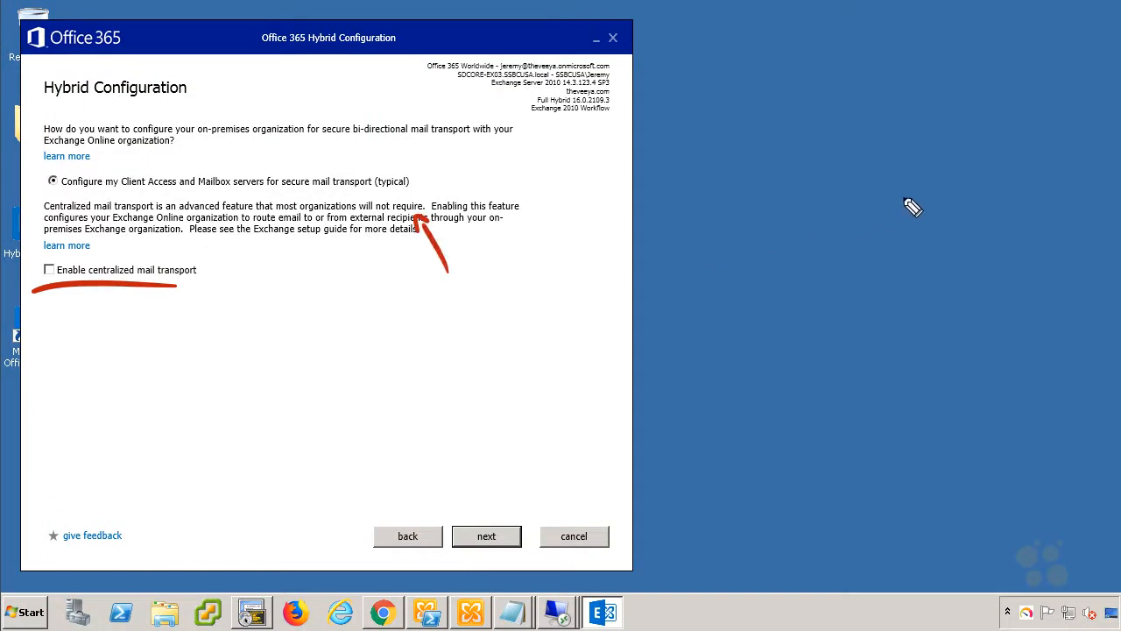
pyautogui.moveTo(869, 117); pyautogui.dragTo(873, 140)
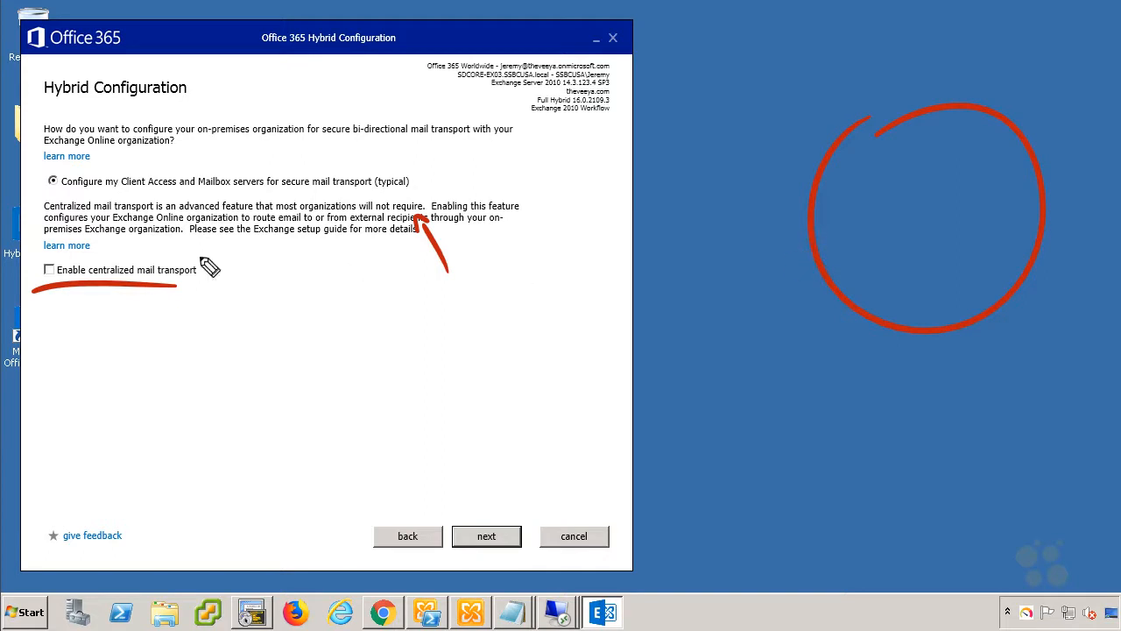
pyautogui.moveTo(249, 324)
pyautogui.mouseDown()
pyautogui.moveTo(208, 293)
pyautogui.moveTo(215, 278)
pyautogui.mouseUp()
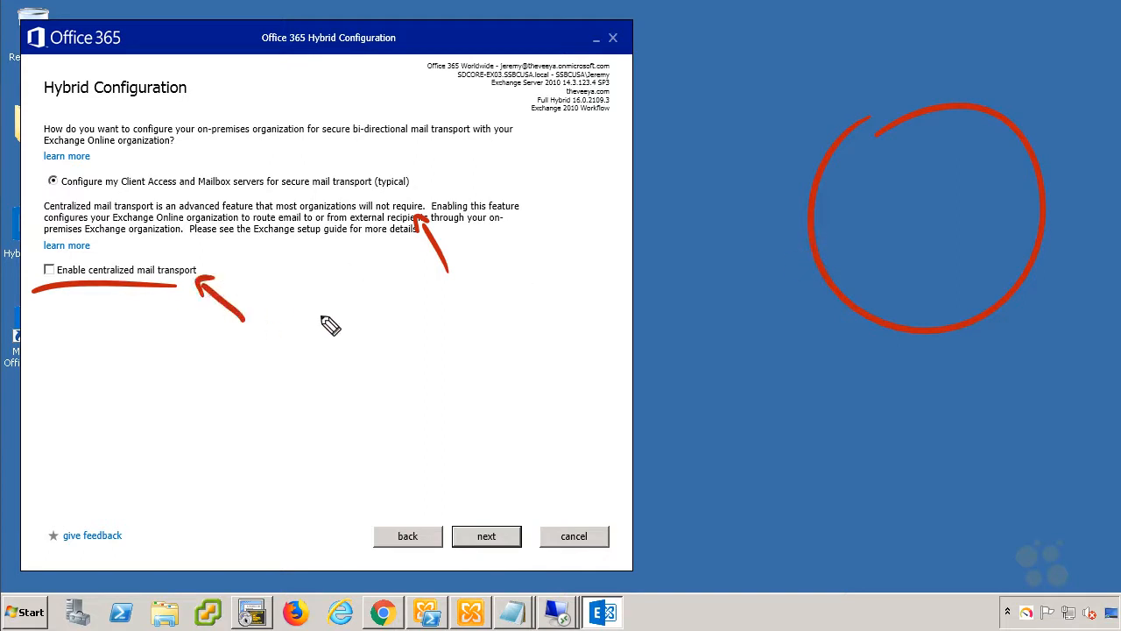
pyautogui.moveTo(853, 196); pyautogui.dragTo(931, 175)
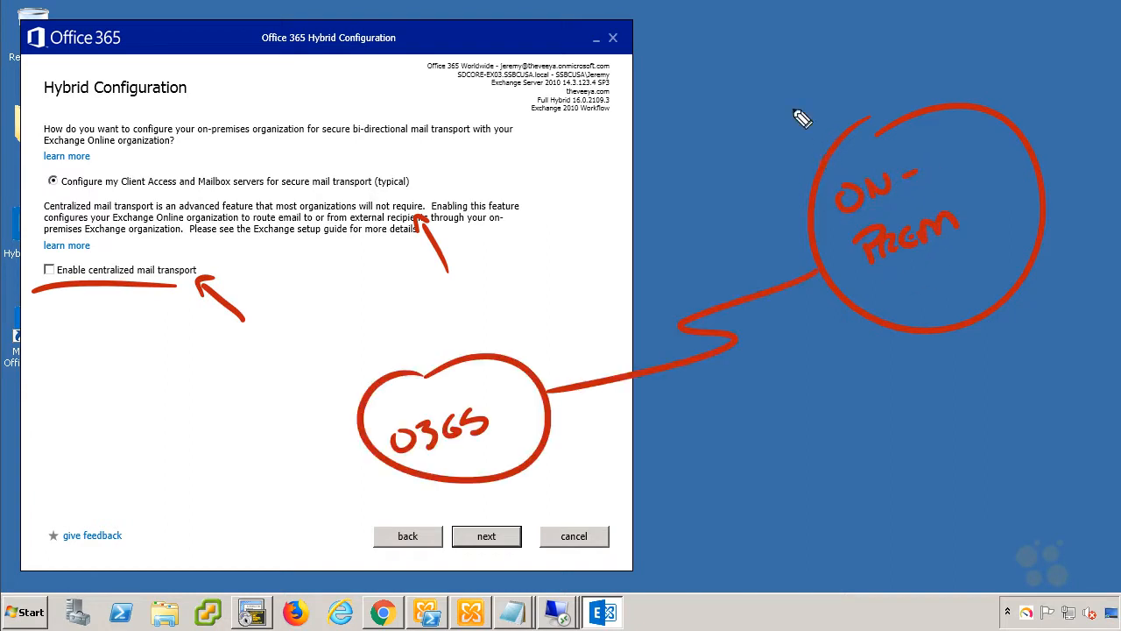
pyautogui.moveTo(819, 164); pyautogui.dragTo(720, 46)
pyautogui.moveTo(506, 355)
pyautogui.mouseDown()
pyautogui.moveTo(498, 278)
pyautogui.moveTo(525, 124)
pyautogui.moveTo(595, 44)
pyautogui.mouseUp()
pyautogui.moveTo(674, 31)
pyautogui.mouseDown()
pyautogui.moveTo(522, 129)
pyautogui.moveTo(582, 112)
pyautogui.mouseUp()
pyautogui.moveTo(885, 144)
pyautogui.mouseDown()
pyautogui.moveTo(801, 50)
pyautogui.moveTo(819, 39)
pyautogui.mouseUp()
pyautogui.moveTo(482, 383)
pyautogui.mouseDown()
pyautogui.moveTo(464, 293)
pyautogui.moveTo(478, 303)
pyautogui.mouseUp()
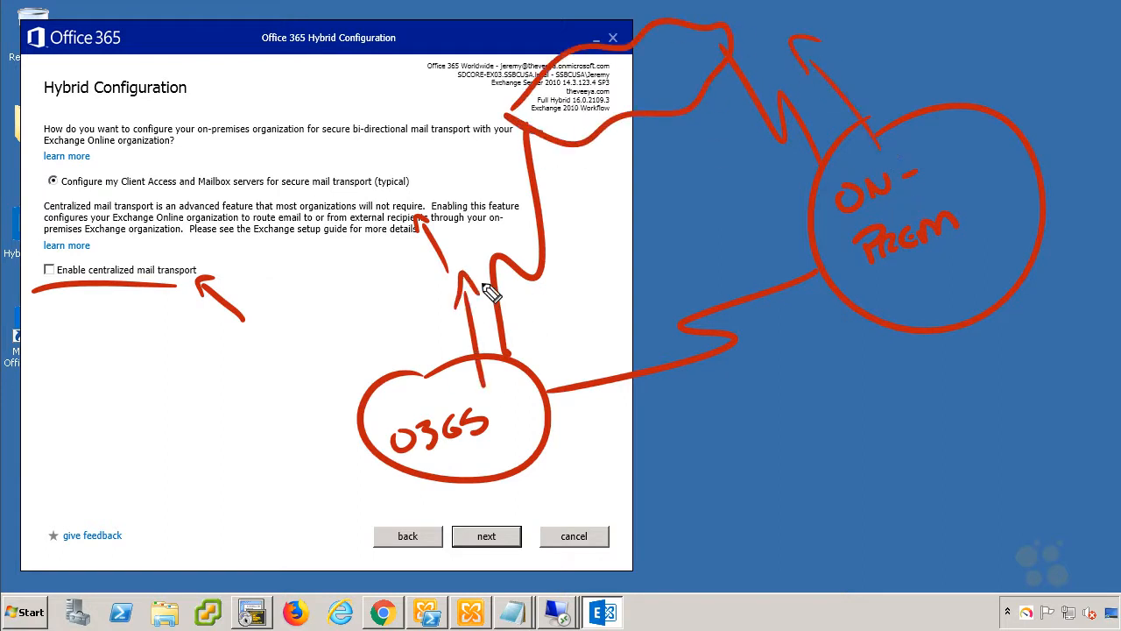
pyautogui.moveTo(599, 466)
pyautogui.mouseDown()
pyautogui.moveTo(611, 456)
pyautogui.moveTo(508, 436)
pyautogui.moveTo(526, 445)
pyautogui.mouseUp()
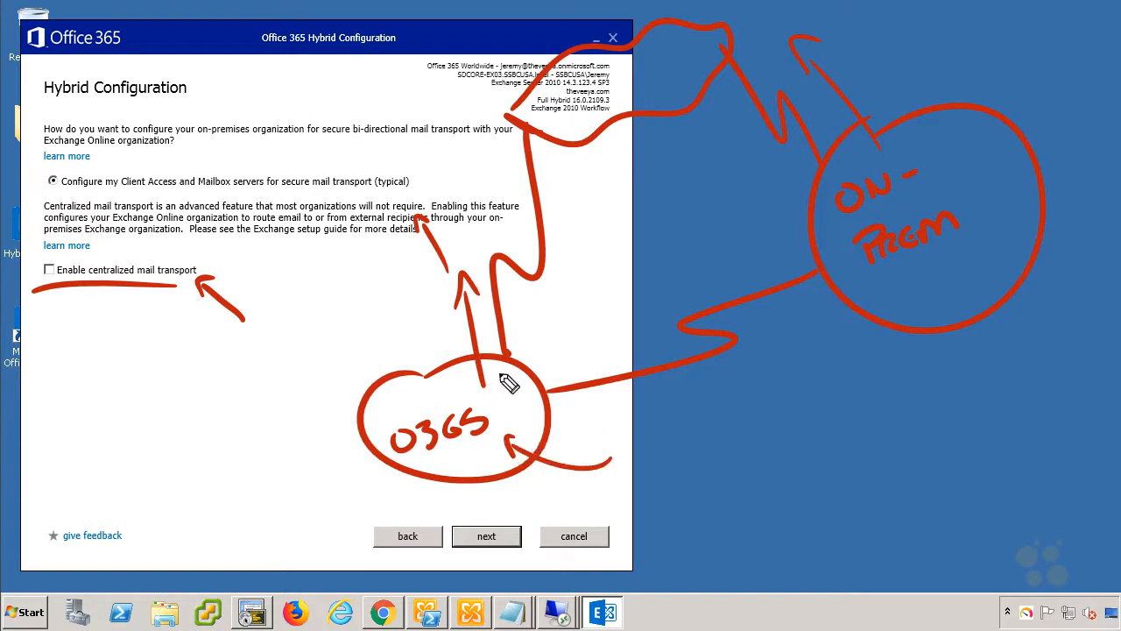
pyautogui.moveTo(507, 401)
pyautogui.mouseDown()
pyautogui.moveTo(548, 335)
pyautogui.moveTo(586, 168)
pyautogui.mouseUp()
pyautogui.moveTo(567, 195); pyautogui.dragTo(596, 181)
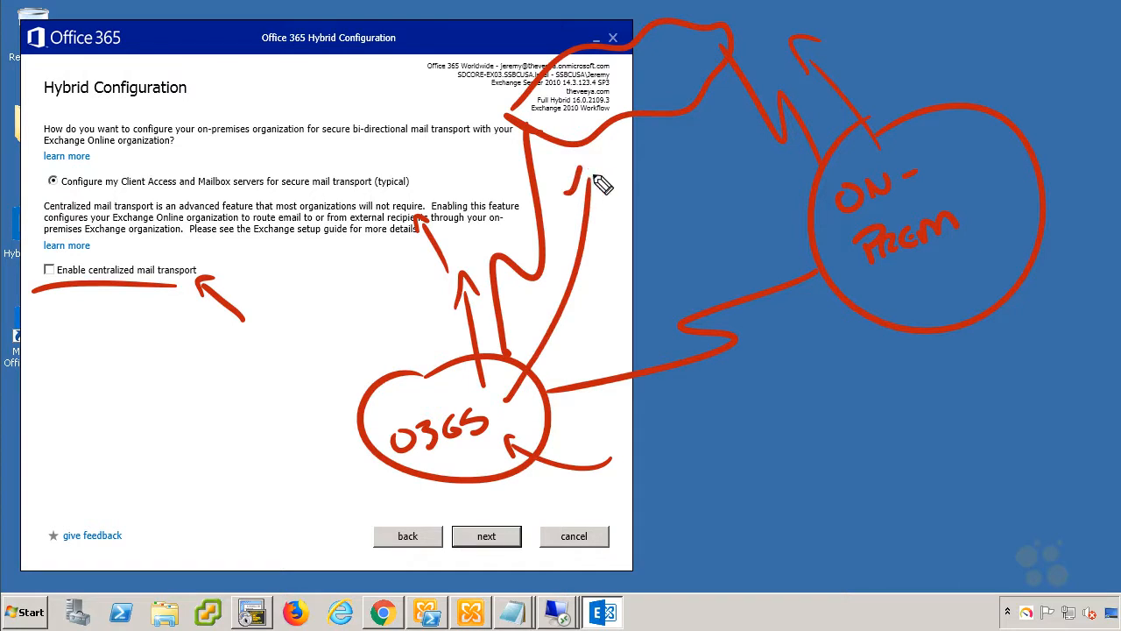
pyautogui.moveTo(598, 85)
pyautogui.mouseDown()
pyautogui.moveTo(623, 99)
pyautogui.moveTo(643, 66)
pyautogui.mouseUp()
pyautogui.moveTo(963, 72)
pyautogui.mouseDown()
pyautogui.moveTo(1086, 375)
pyautogui.moveTo(733, 306)
pyautogui.moveTo(863, 113)
pyautogui.mouseUp()
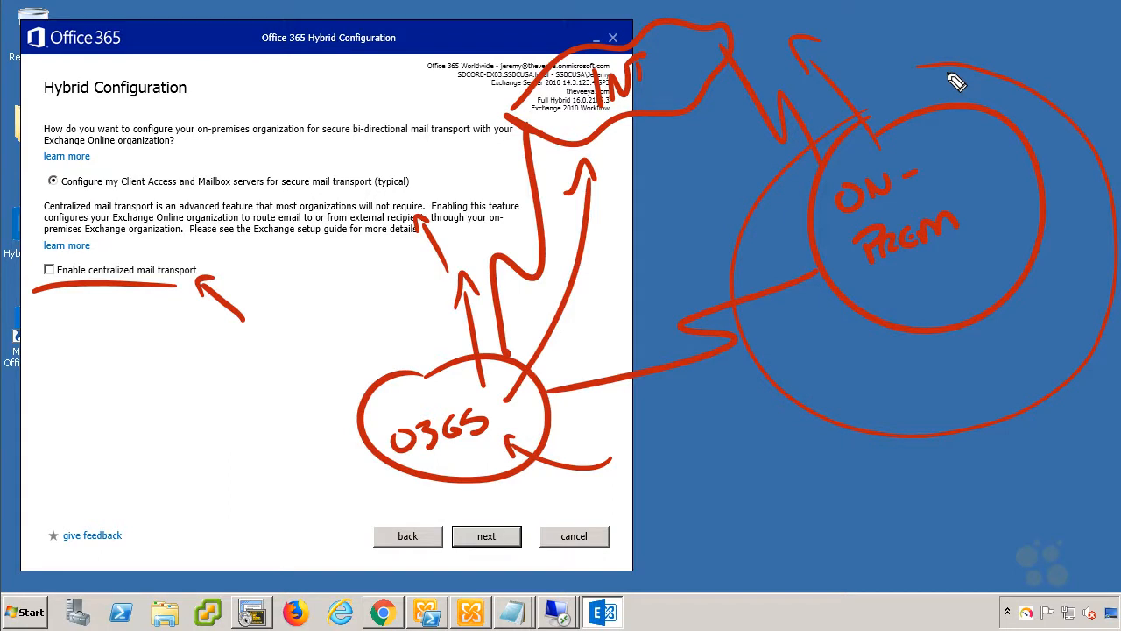
pyautogui.moveTo(668, 338)
pyautogui.mouseDown()
pyautogui.moveTo(648, 321)
pyautogui.moveTo(813, 308)
pyautogui.moveTo(876, 140)
pyautogui.mouseUp()
pyautogui.moveTo(772, 63)
pyautogui.mouseDown()
pyautogui.moveTo(760, 55)
pyautogui.moveTo(782, 48)
pyautogui.mouseUp()
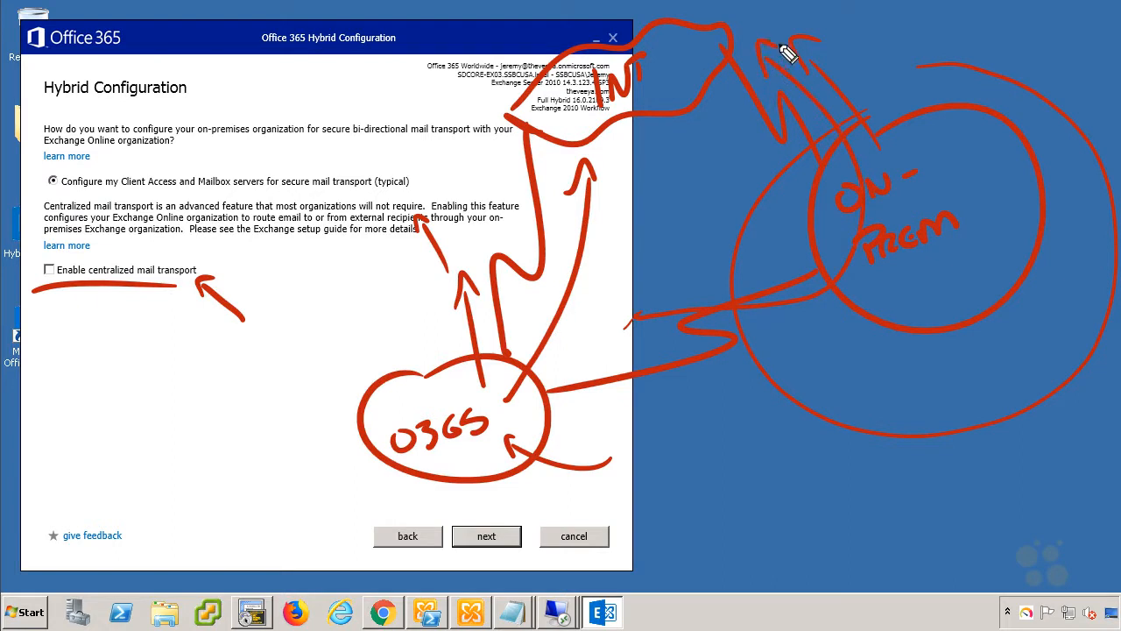
pyautogui.moveTo(44, 262)
pyautogui.mouseDown()
pyautogui.moveTo(49, 273)
pyautogui.moveTo(73, 246)
pyautogui.mouseUp()
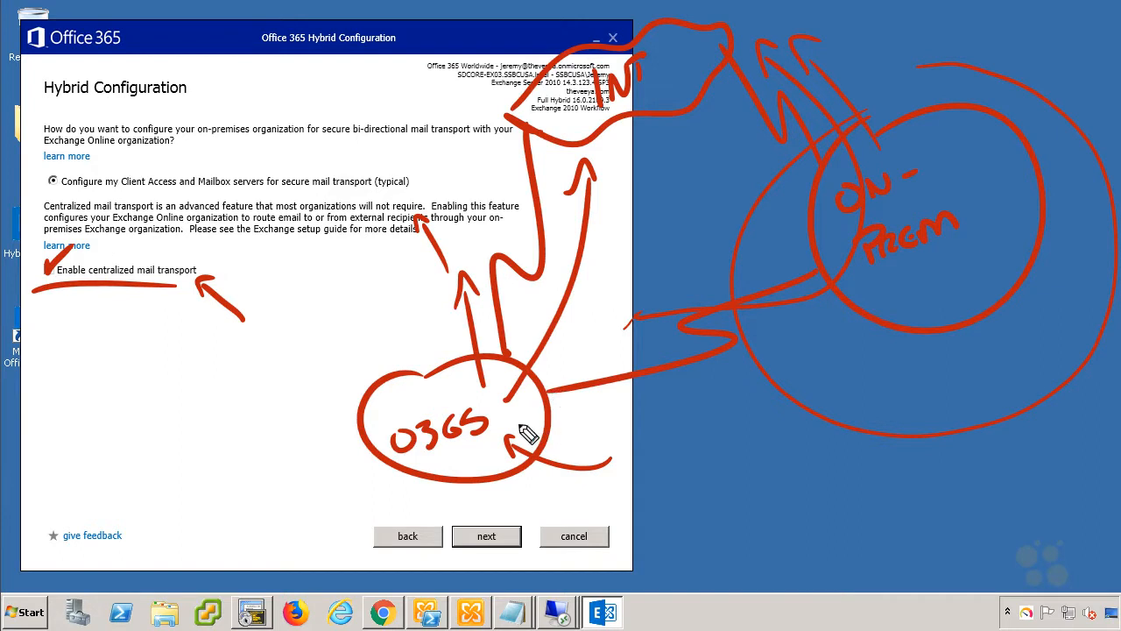
pyautogui.moveTo(550, 394); pyautogui.dragTo(617, 405)
pyautogui.moveTo(552, 418)
pyautogui.mouseDown()
pyautogui.moveTo(561, 450)
pyautogui.moveTo(697, 405)
pyautogui.moveTo(849, 315)
pyautogui.moveTo(773, 206)
pyautogui.moveTo(804, 152)
pyautogui.mouseUp()
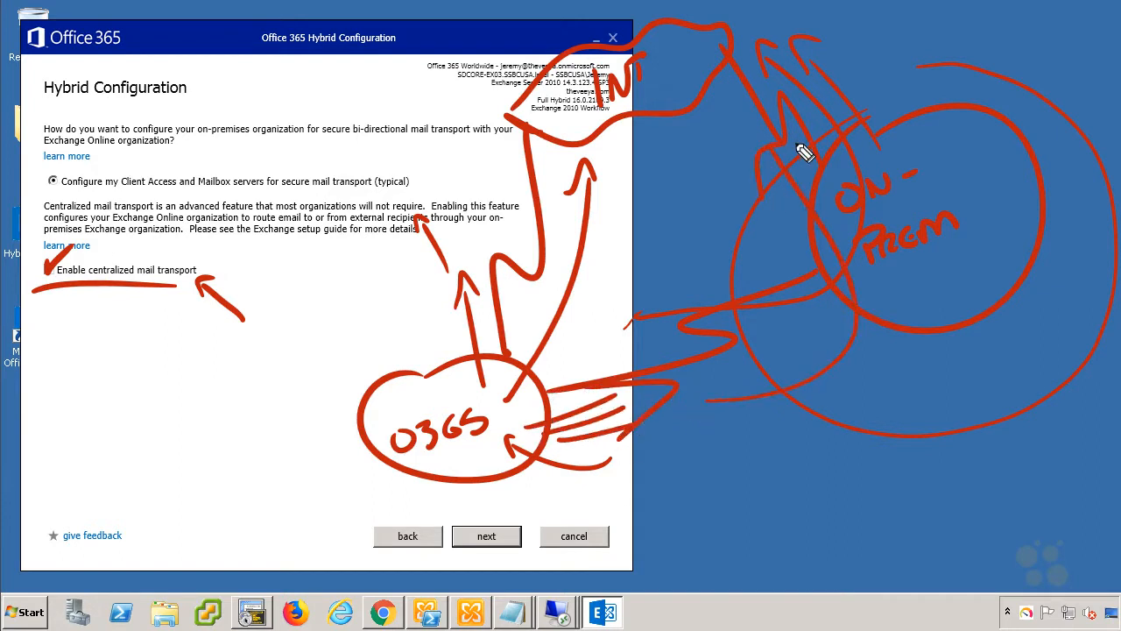
pyautogui.press('Escape')
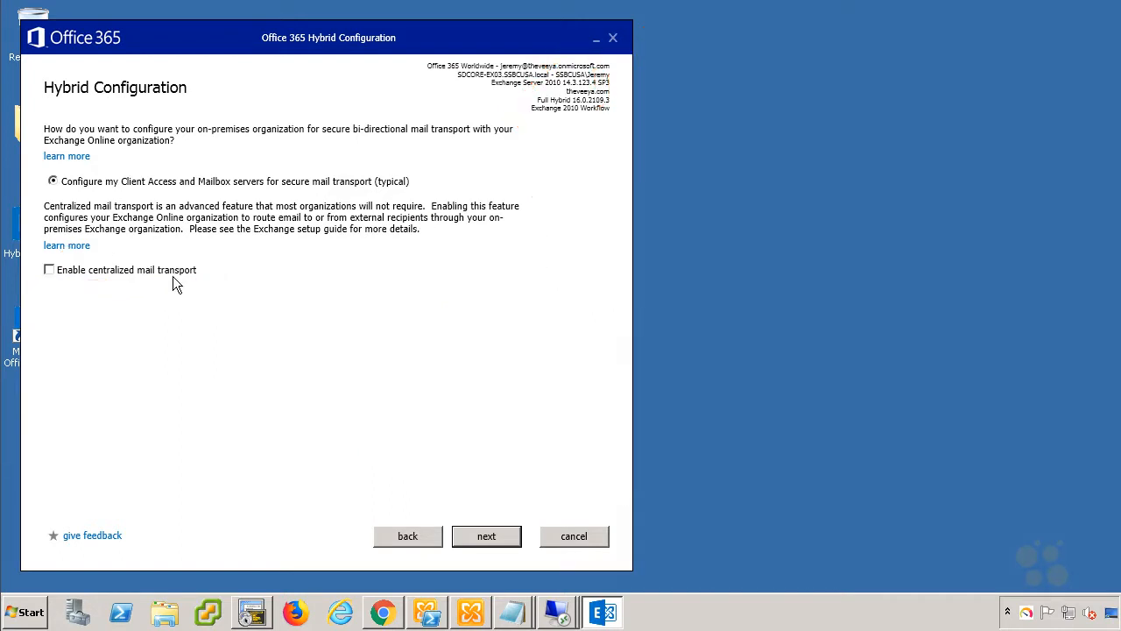
# Keep typical mail transport and choose SDCORE-EX03 and SDCORE-EX09 to host the send connectors.
pyautogui.click(485, 532)
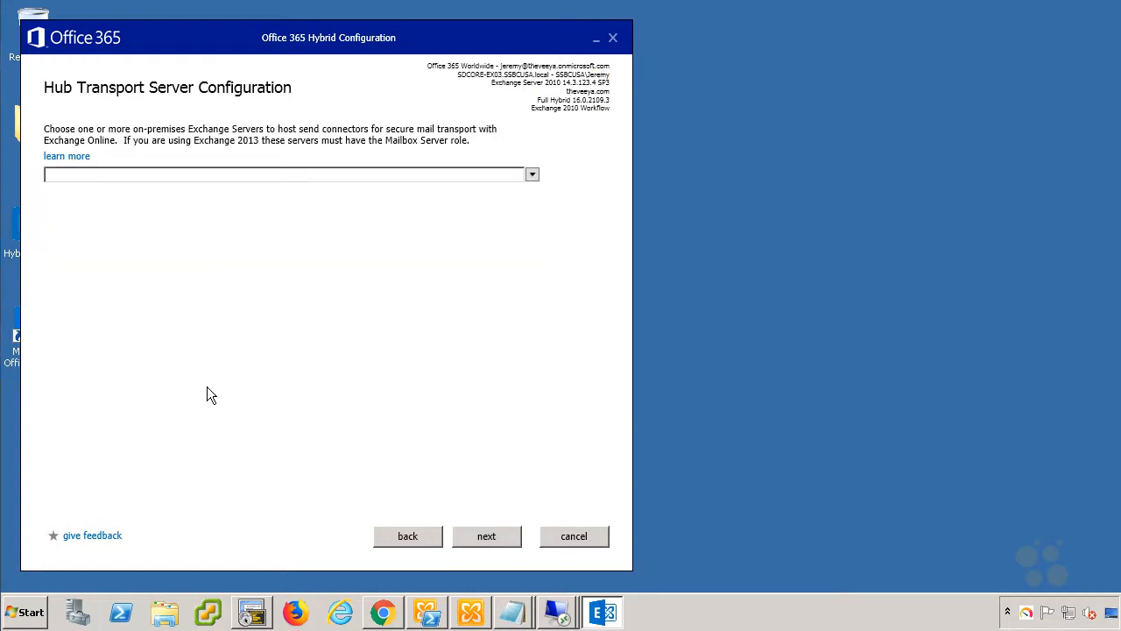
pyautogui.click(531, 175)
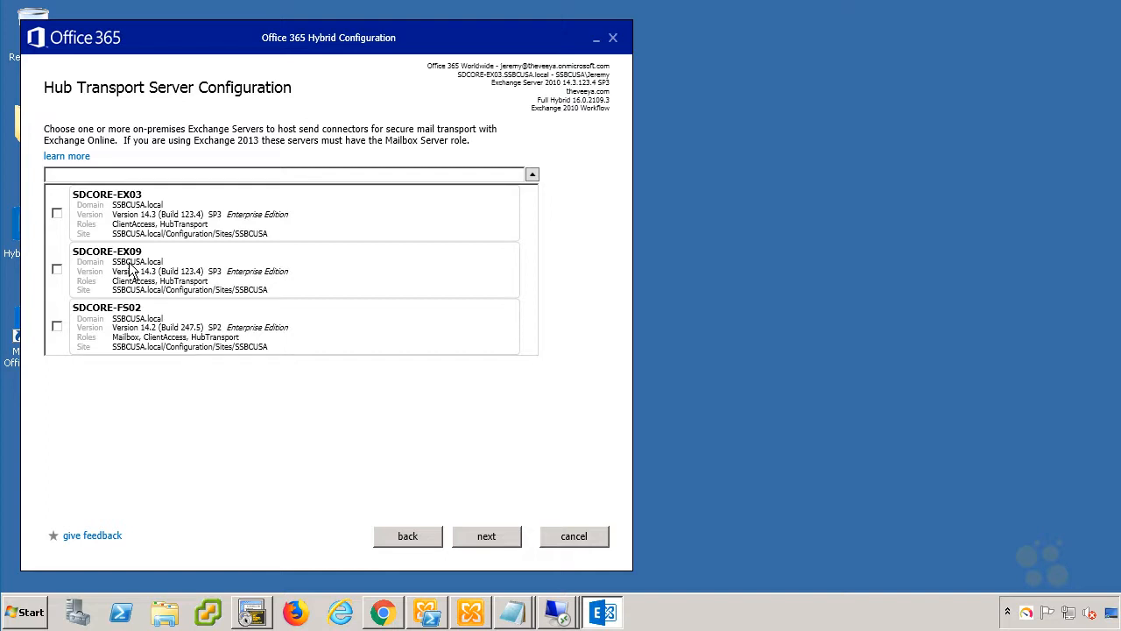
pyautogui.click(57, 214)
pyautogui.click(57, 271)
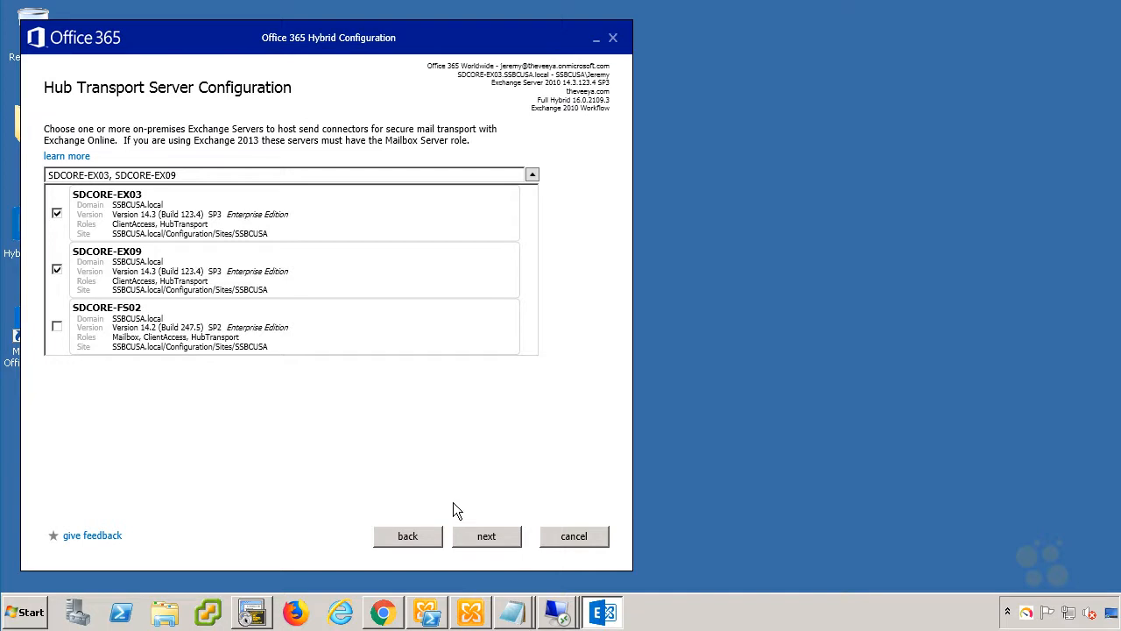
pyautogui.click(480, 543)
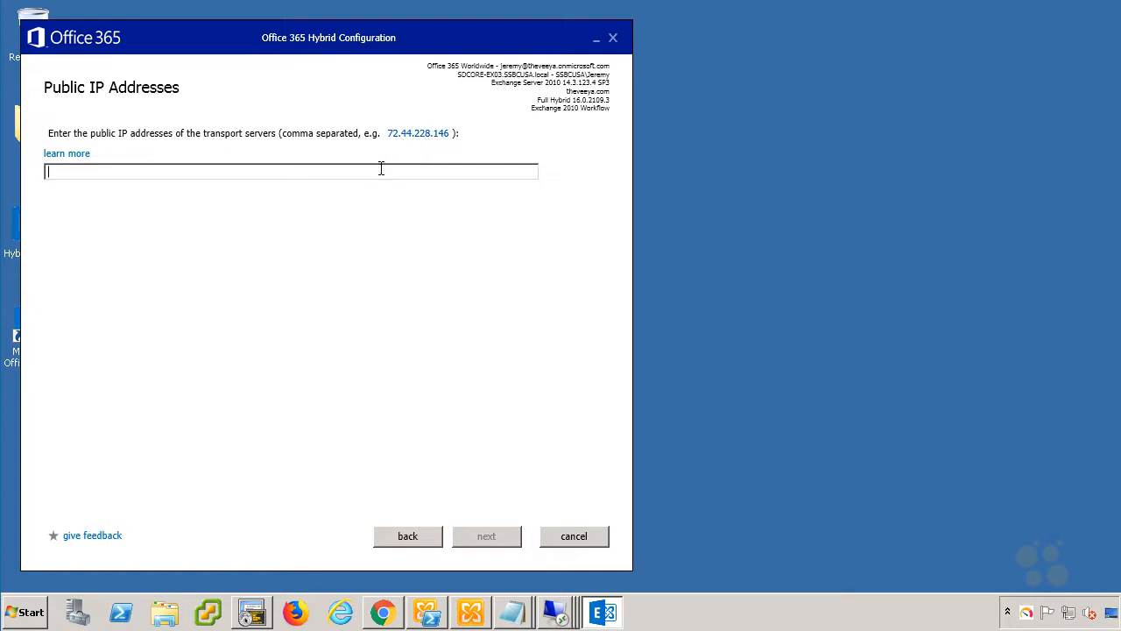
# Enter public IP 72.44.228.146 and pick the *.schooldeskus.com certificate for secure mail transport.
pyautogui.write('72.44.228.146')
pyautogui.click(487, 536)
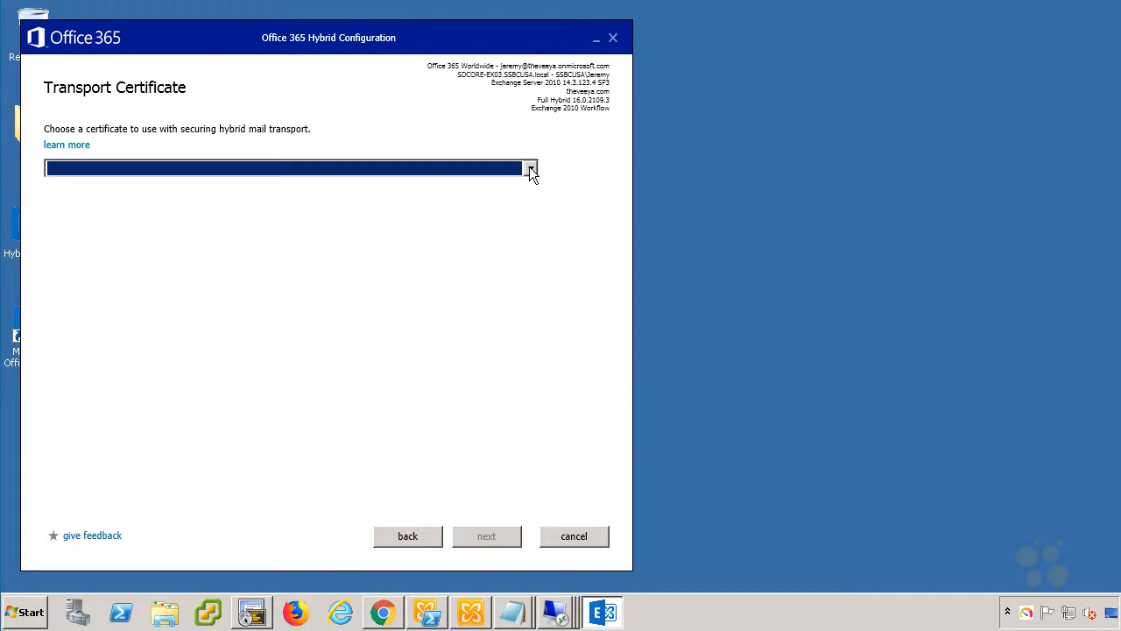
pyautogui.click(531, 169)
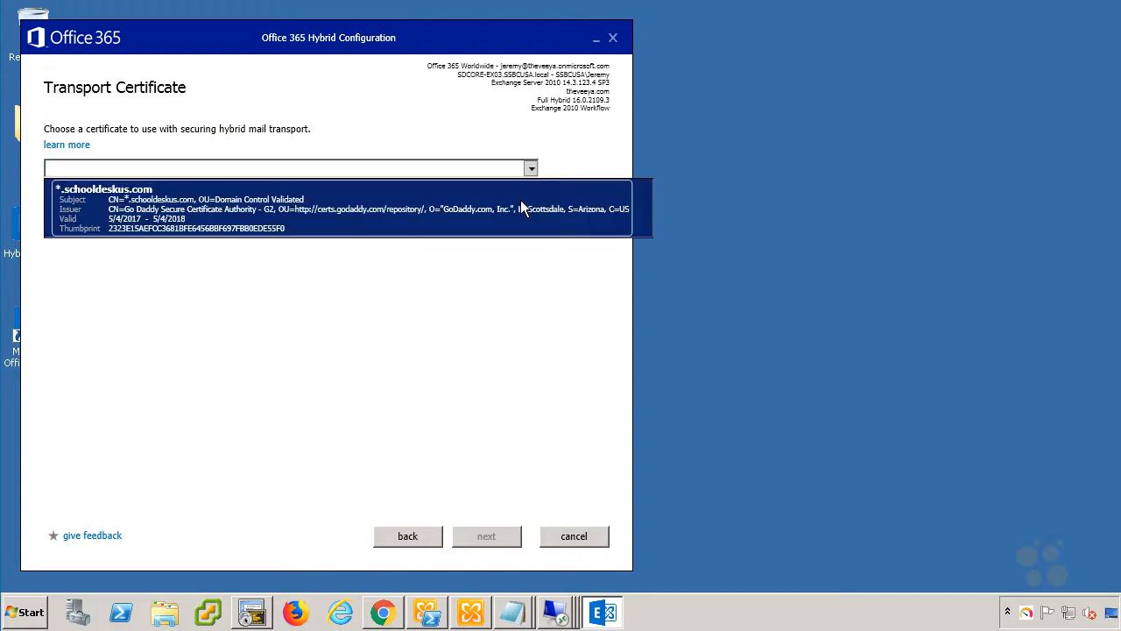
pyautogui.click(522, 208)
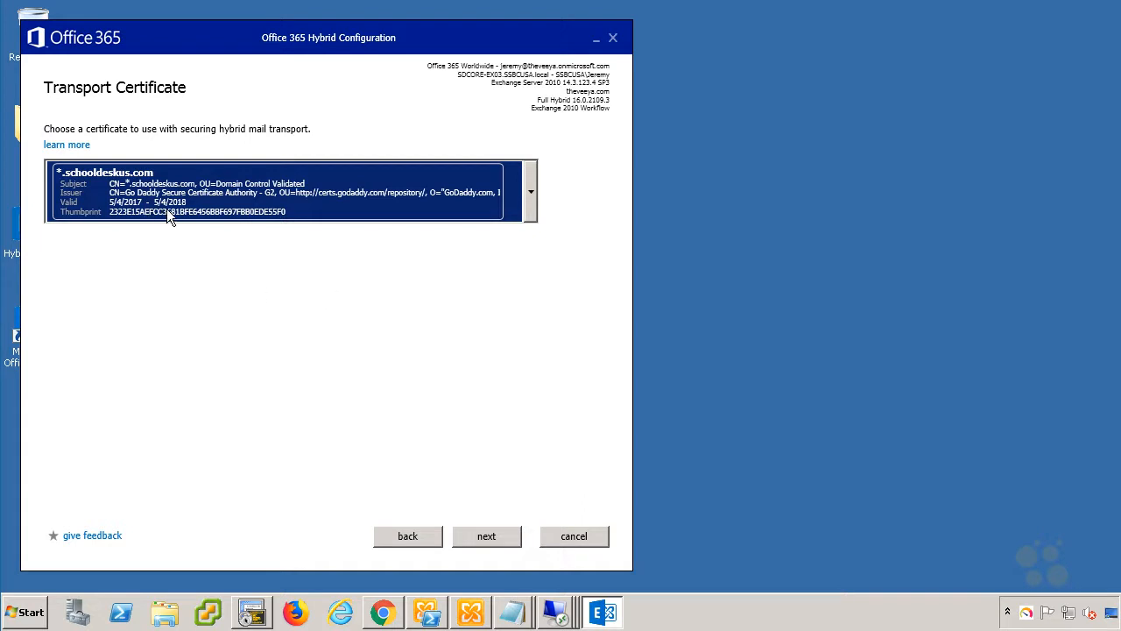
pyautogui.click(484, 536)
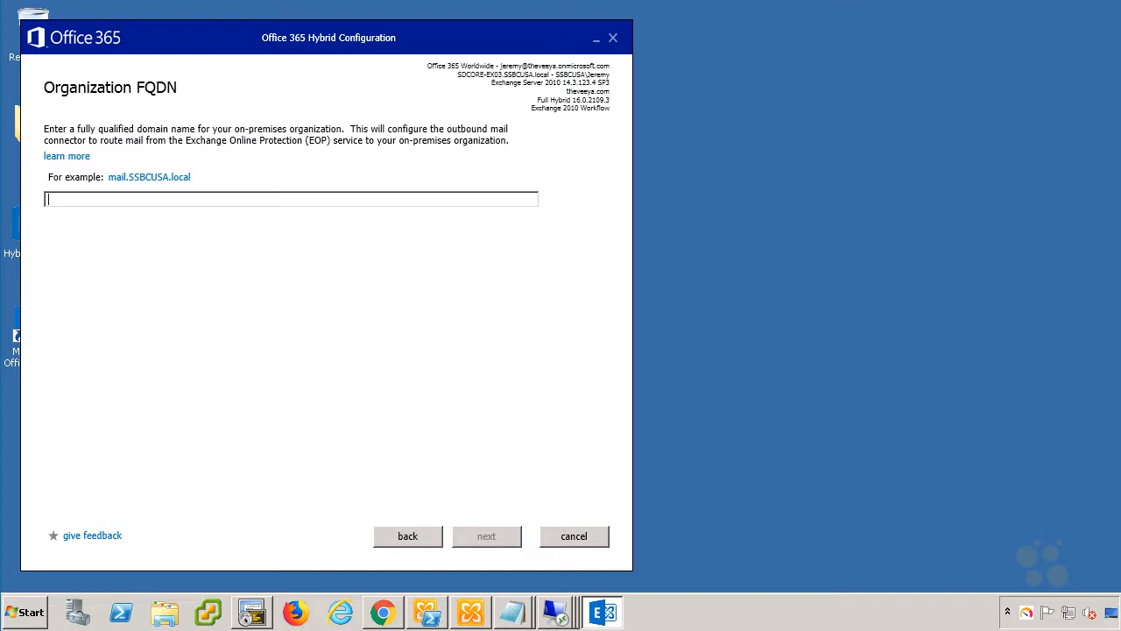
# Enter mail.schololdeskus.com as the organization FQDN and apply the hybrid update.
pyautogui.write('mail.schololdeskus.com')
pyautogui.click(472, 537)
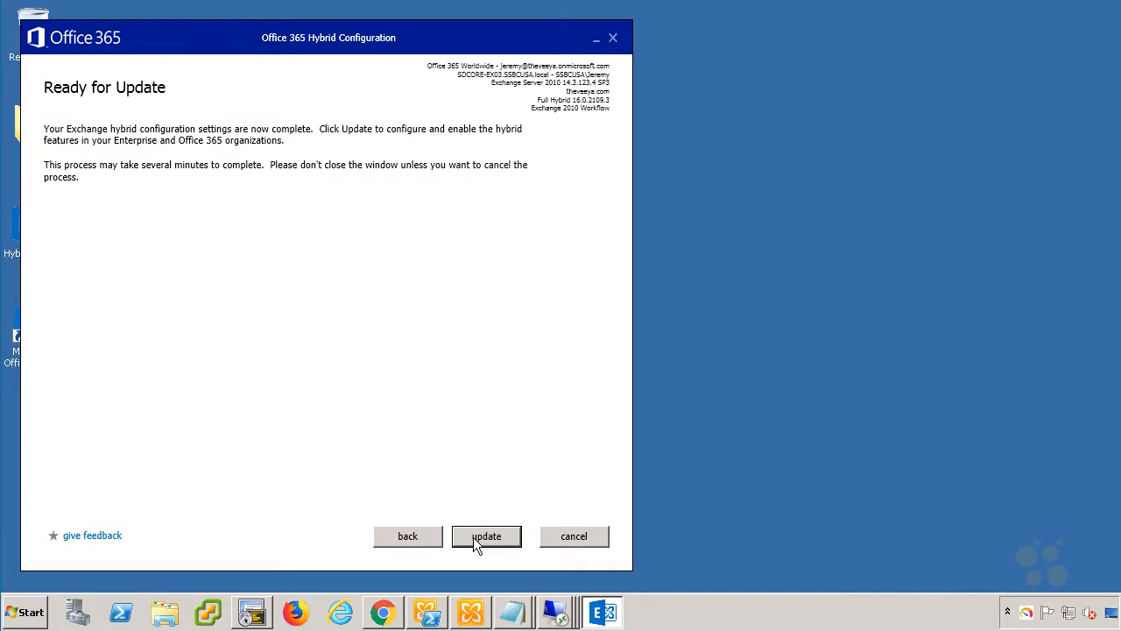
pyautogui.click(473, 537)
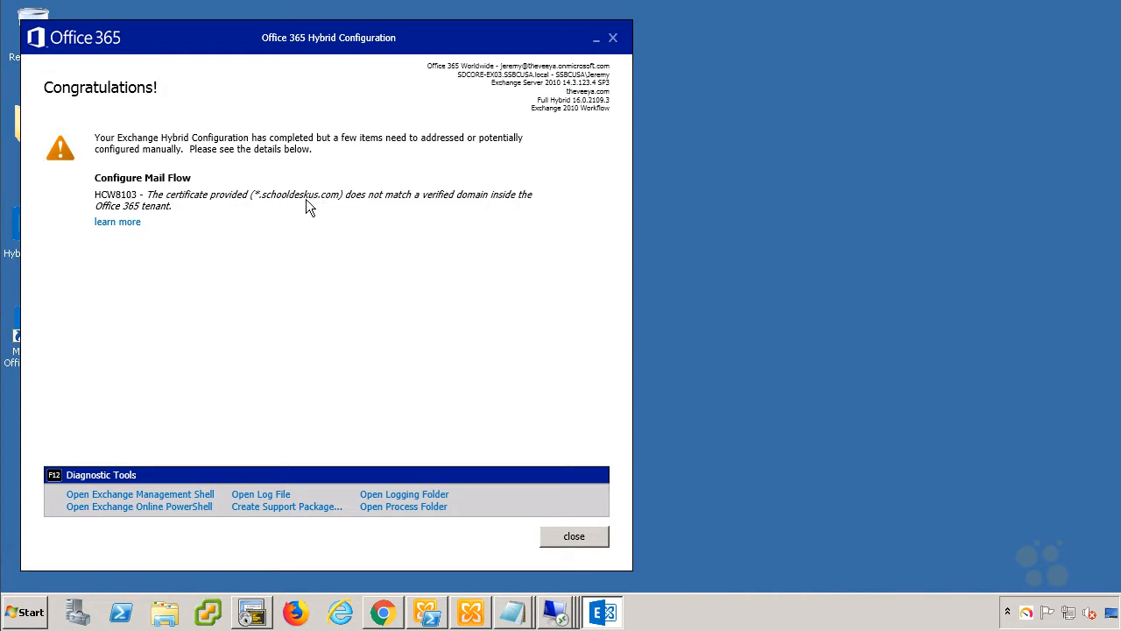
# Close the finished hybrid wizard and open the %AppData% folder from the Run dialog.
pyautogui.click(574, 537)
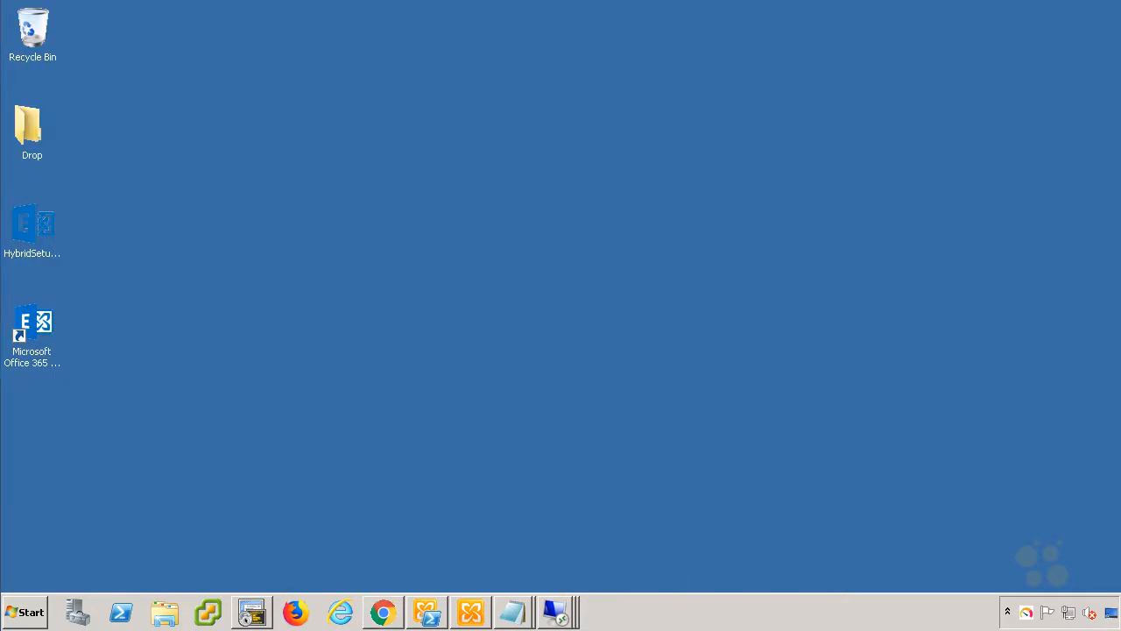
pyautogui.click(19, 616)
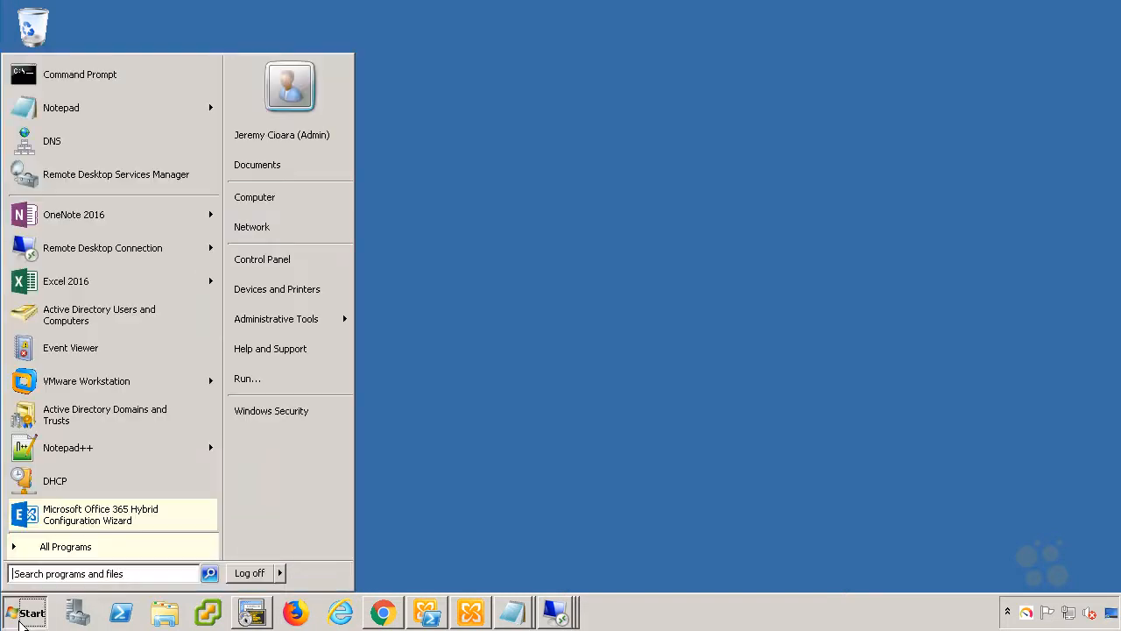
pyautogui.click(239, 378)
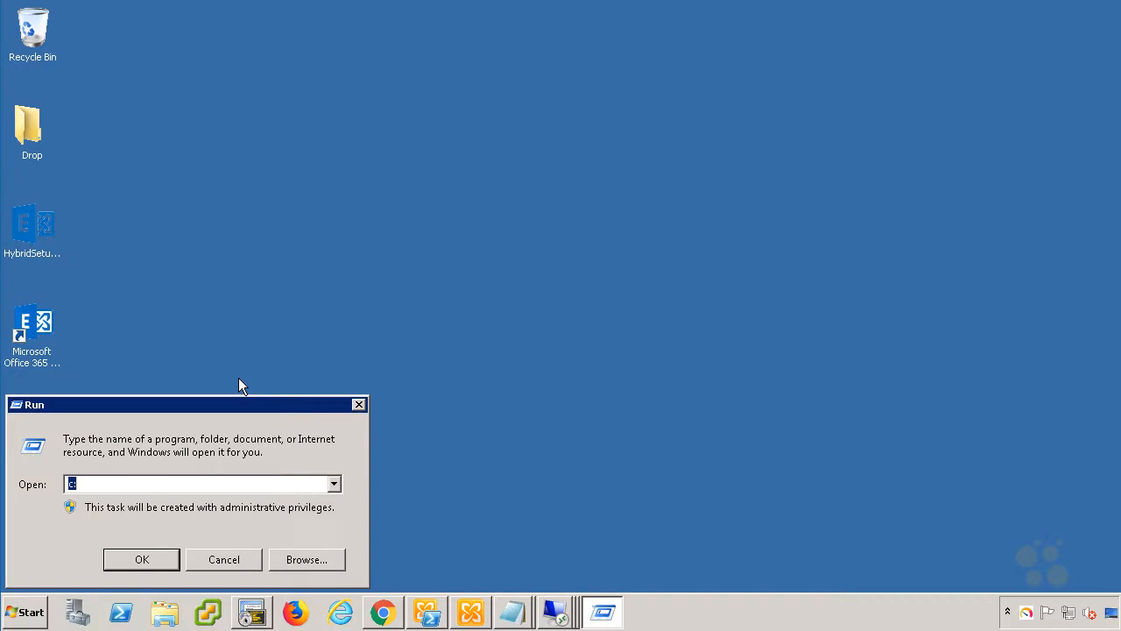
pyautogui.write('%AppData%')
pyautogui.press('Return')
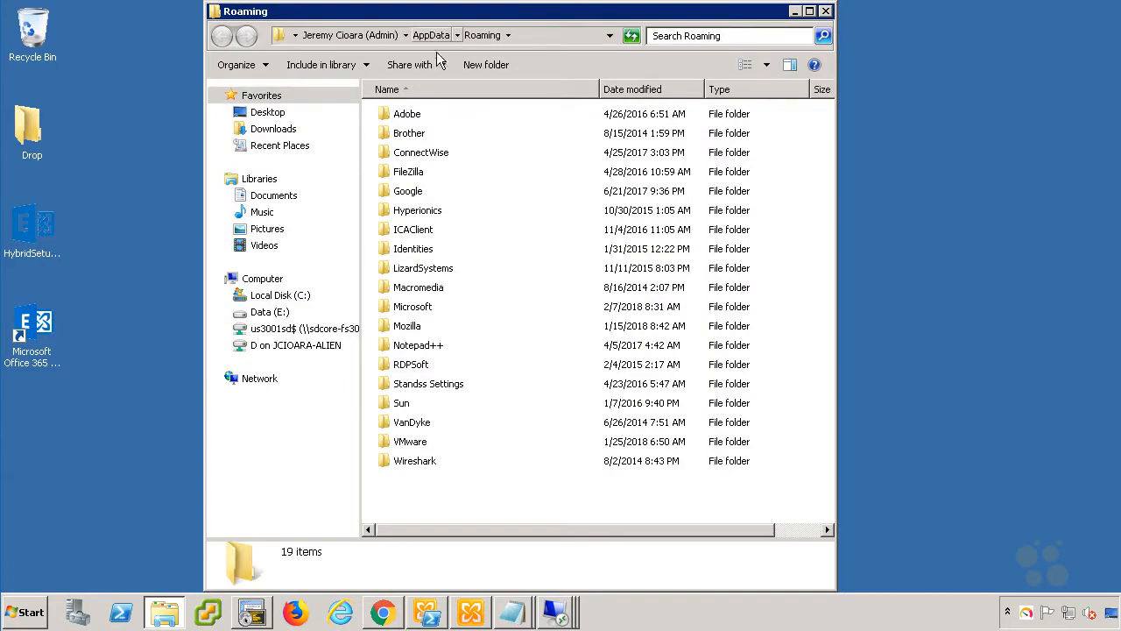
# Open 20180207_153139.log from Microsoft > Exchange Hybrid Configuration with Edit with Notepad++.
pyautogui.doubleClick(430, 307)
pyautogui.doubleClick(456, 312)
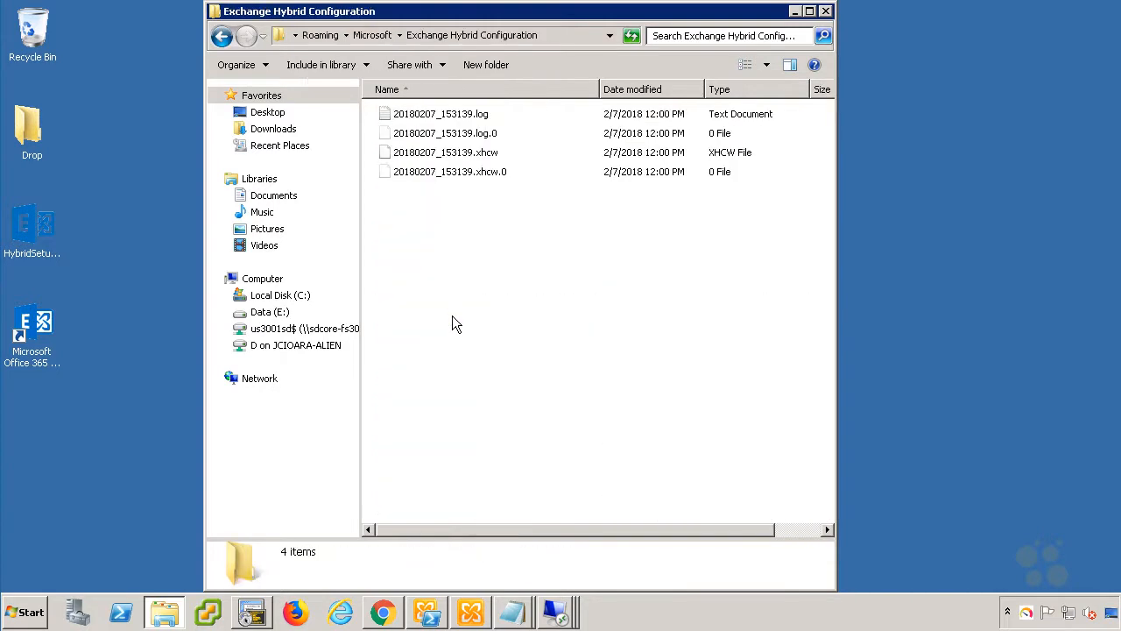
pyautogui.click(603, 117)
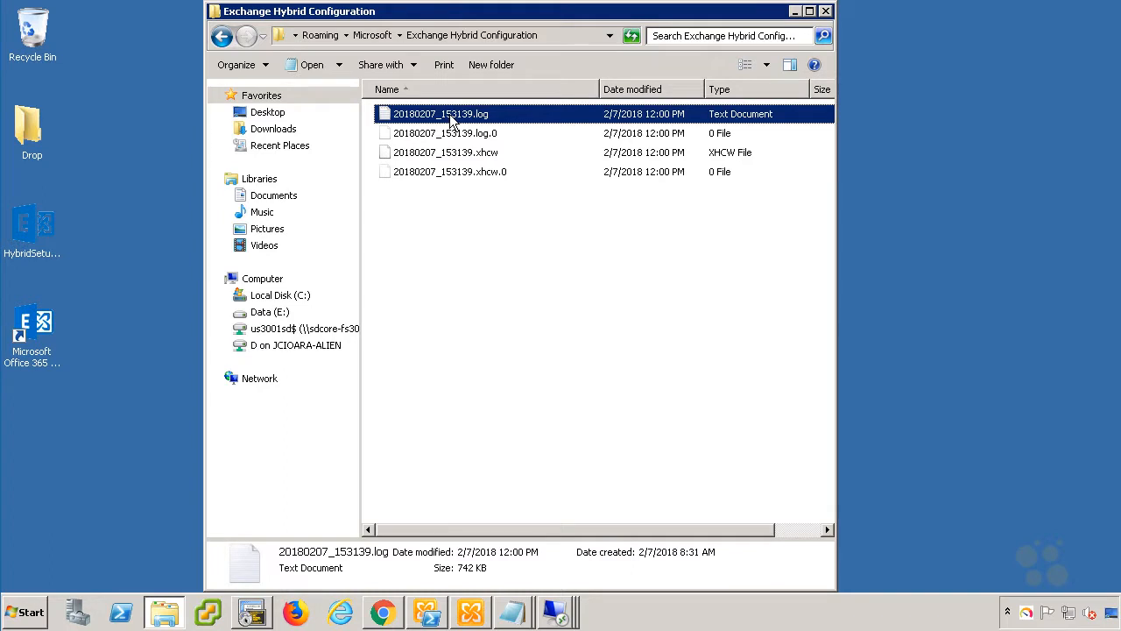
pyautogui.rightClick(451, 115)
pyautogui.click(491, 172)
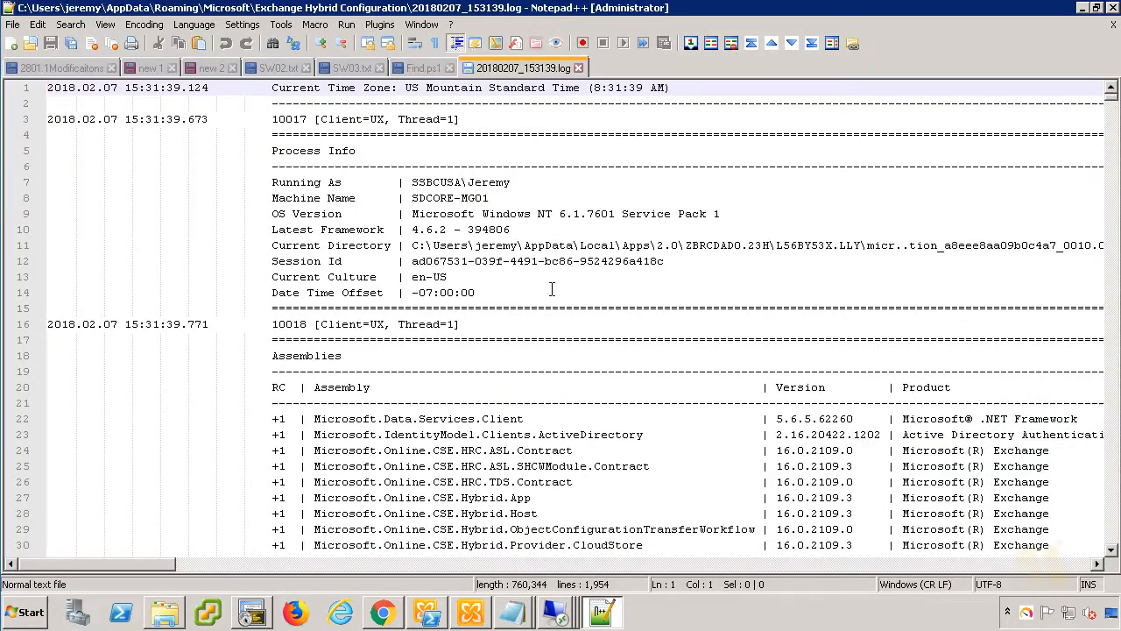
# Scroll the hybrid log down to its last lines.
pyautogui.scroll(-7, 1086, 142)
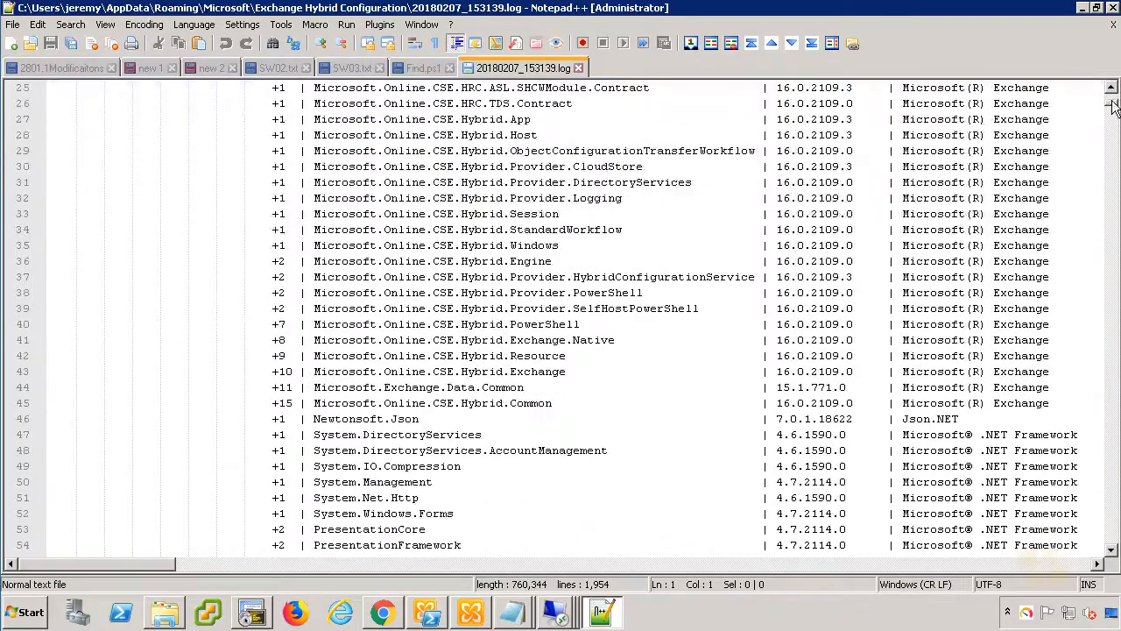
pyautogui.moveTo(1112, 106); pyautogui.dragTo(1112, 200)
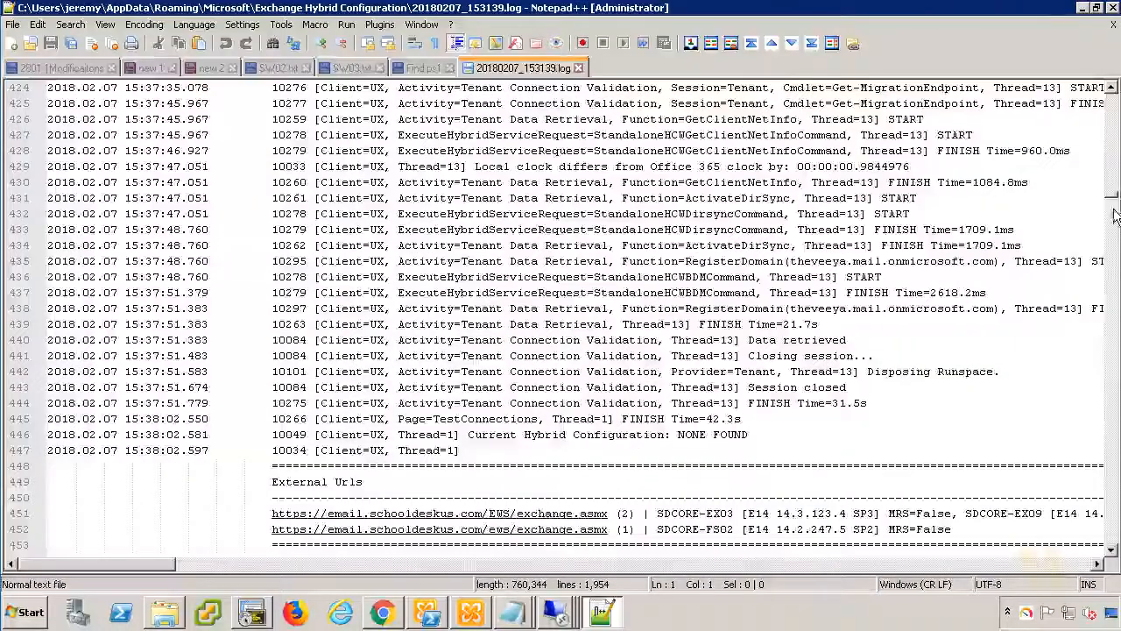
pyautogui.moveTo(1112, 201); pyautogui.dragTo(1112, 547)
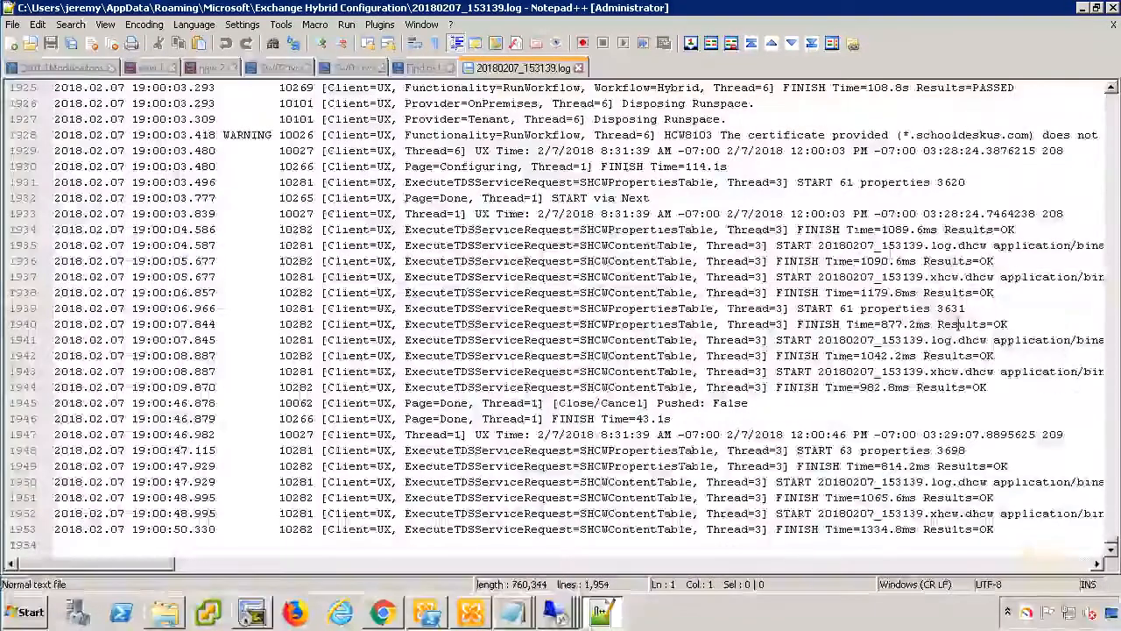
# Highlight the HCW8103 certificate warning on line 1928, then move the windows aside.
pyautogui.click(813, 130)
pyautogui.moveTo(812, 129); pyautogui.dragTo(863, 127)
pyautogui.tripleClick(864, 134)
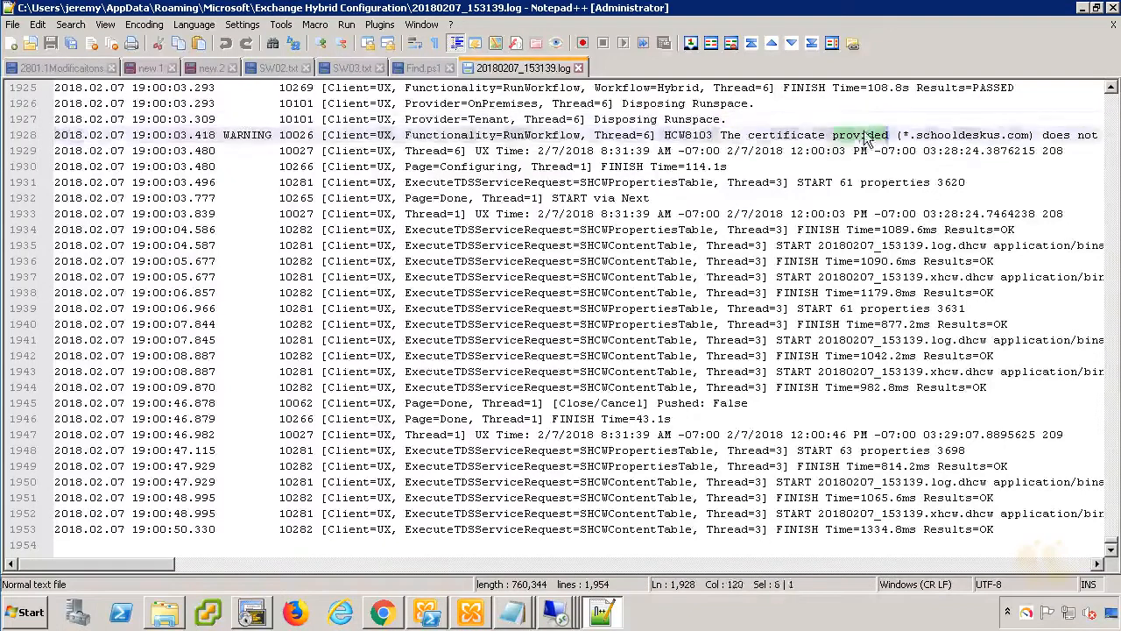
pyautogui.click(888, 136)
pyautogui.moveTo(1033, 136); pyautogui.dragTo(725, 137)
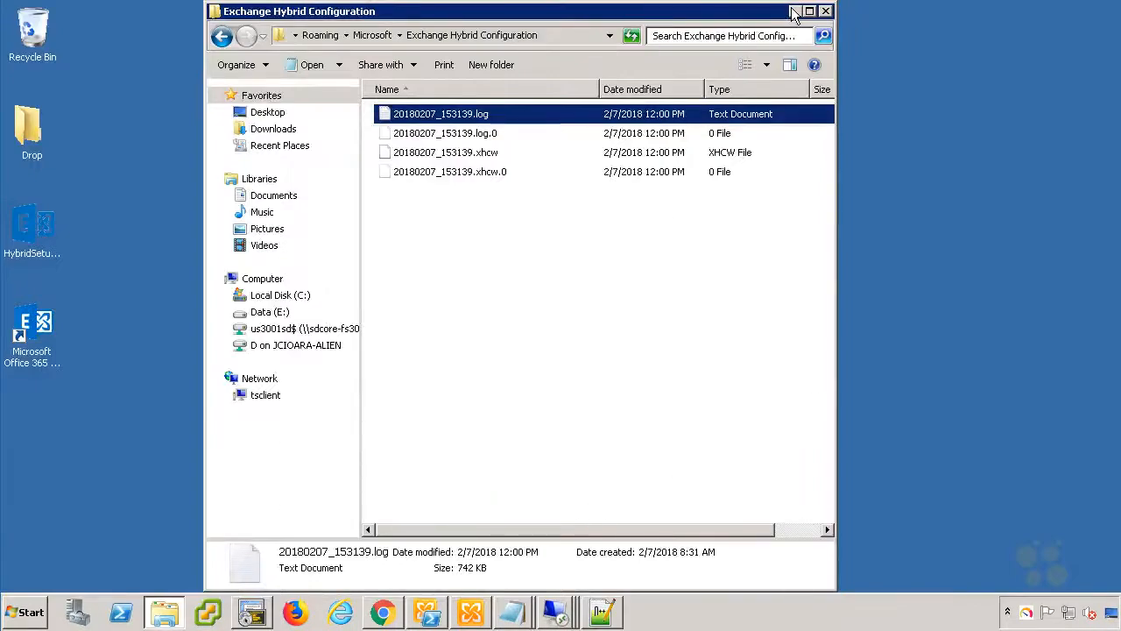
pyautogui.click(793, 12)
# Open the Outbound to Office 365 send connector's properties and check its FQDN mail.schooldeskus.com.
pyautogui.click(470, 611)
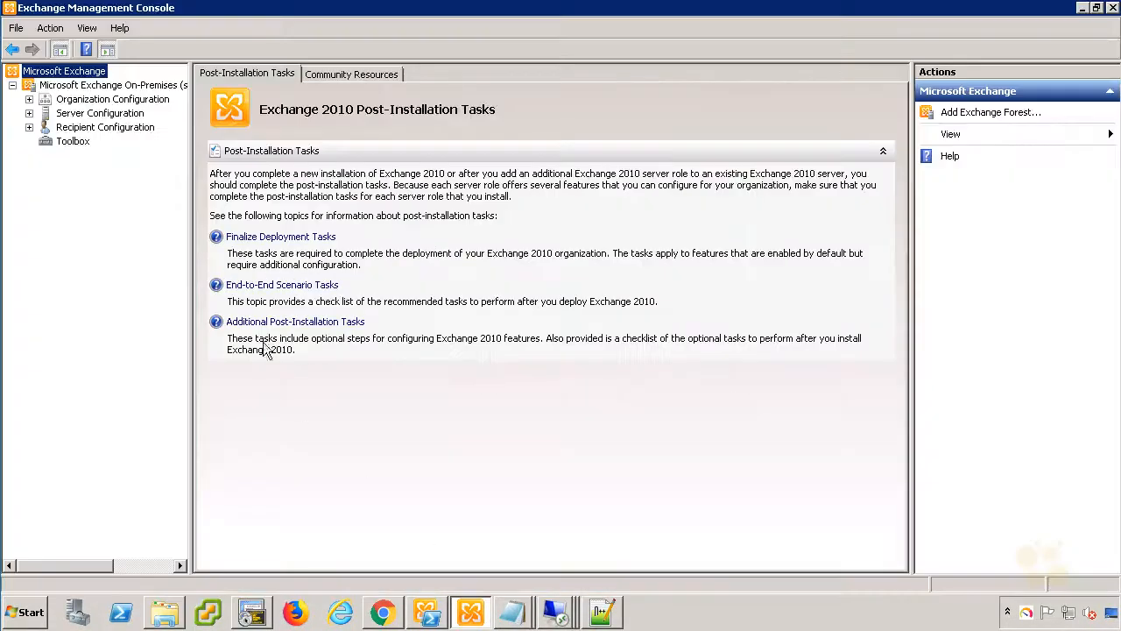
pyautogui.click(29, 99)
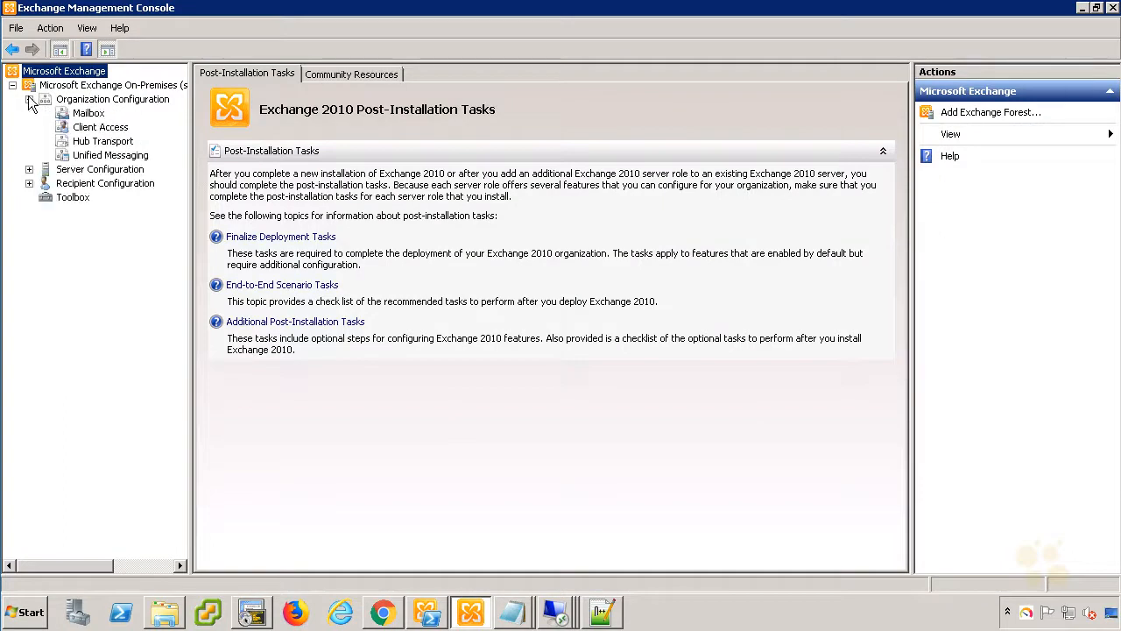
pyautogui.click(99, 145)
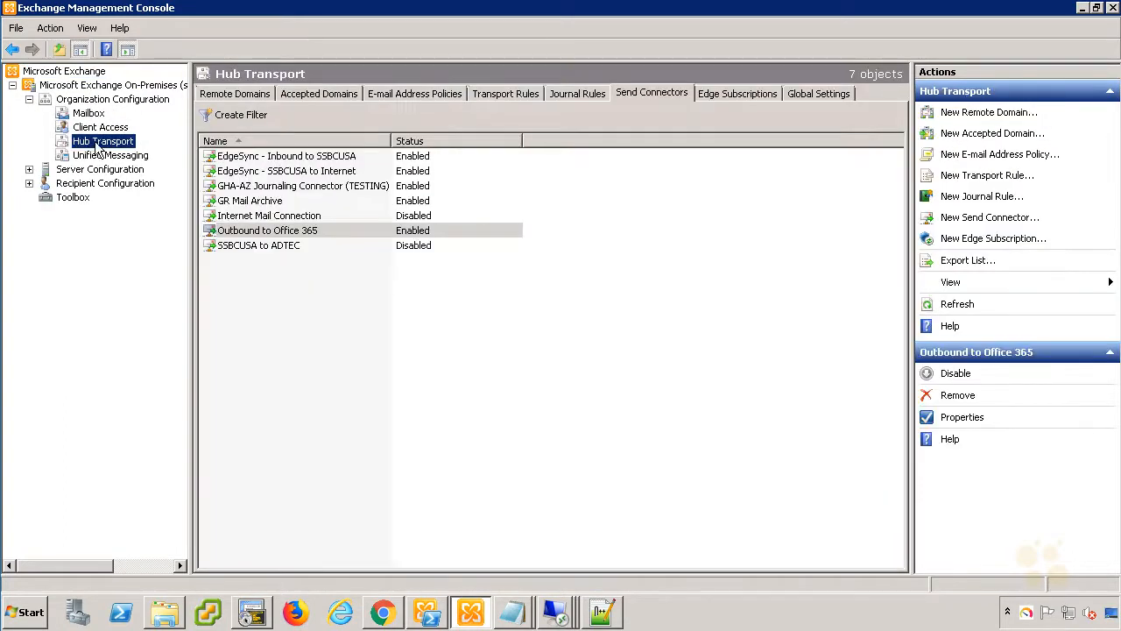
pyautogui.click(231, 230)
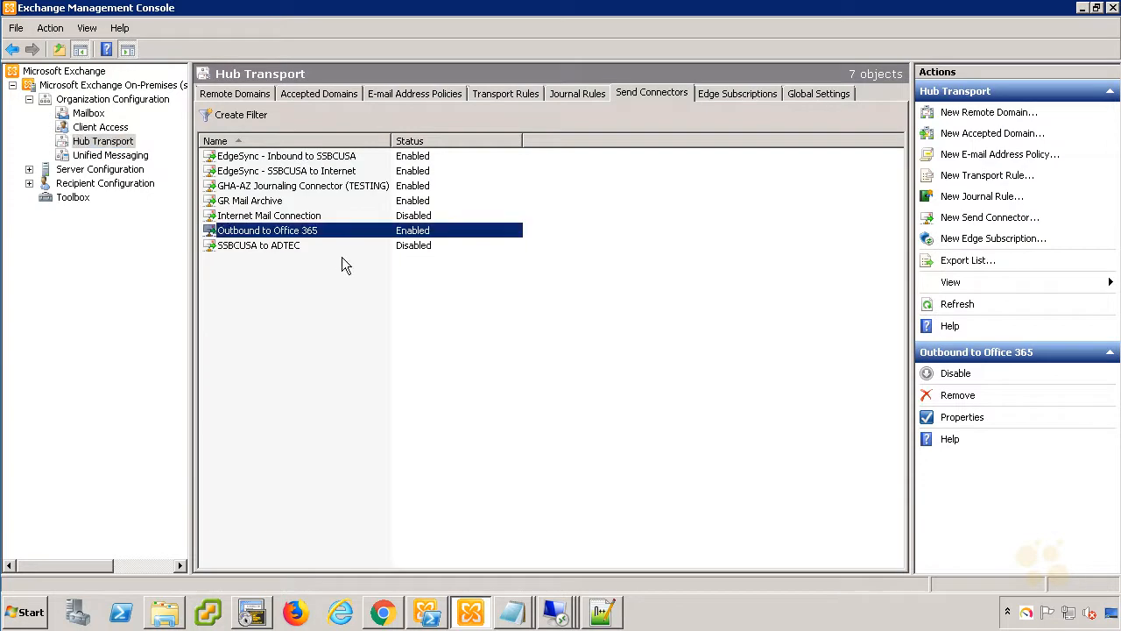
pyautogui.doubleClick(282, 233)
pyautogui.moveTo(230, 262); pyautogui.dragTo(37, 258)
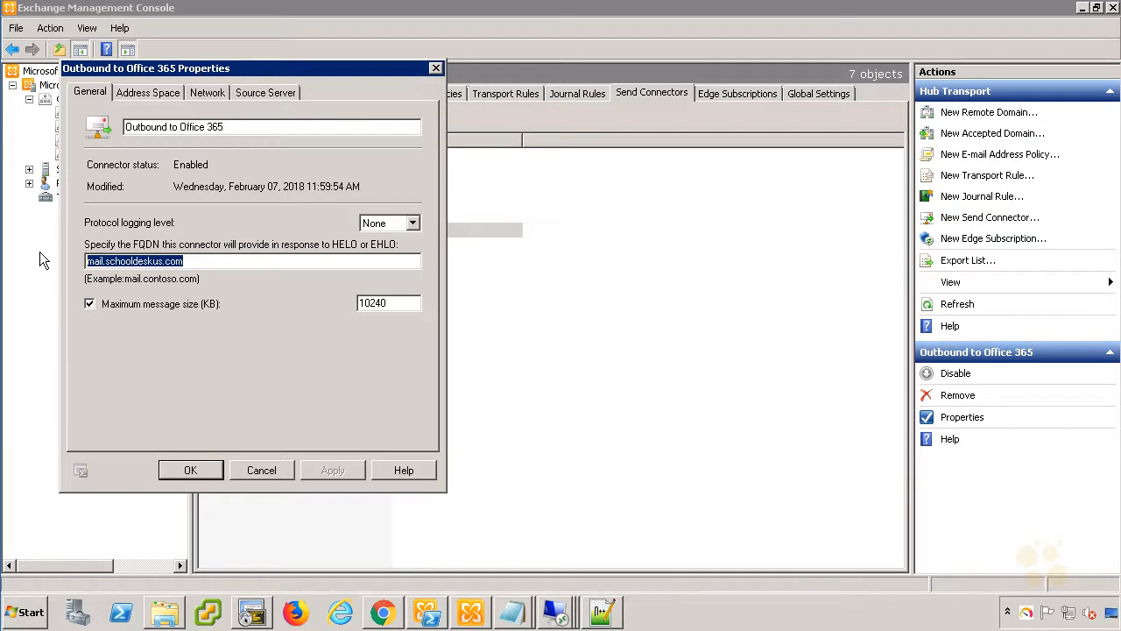
# Check the connector's source servers SDCORE-EX03 and SDCORE-EX09.
pyautogui.click(267, 92)
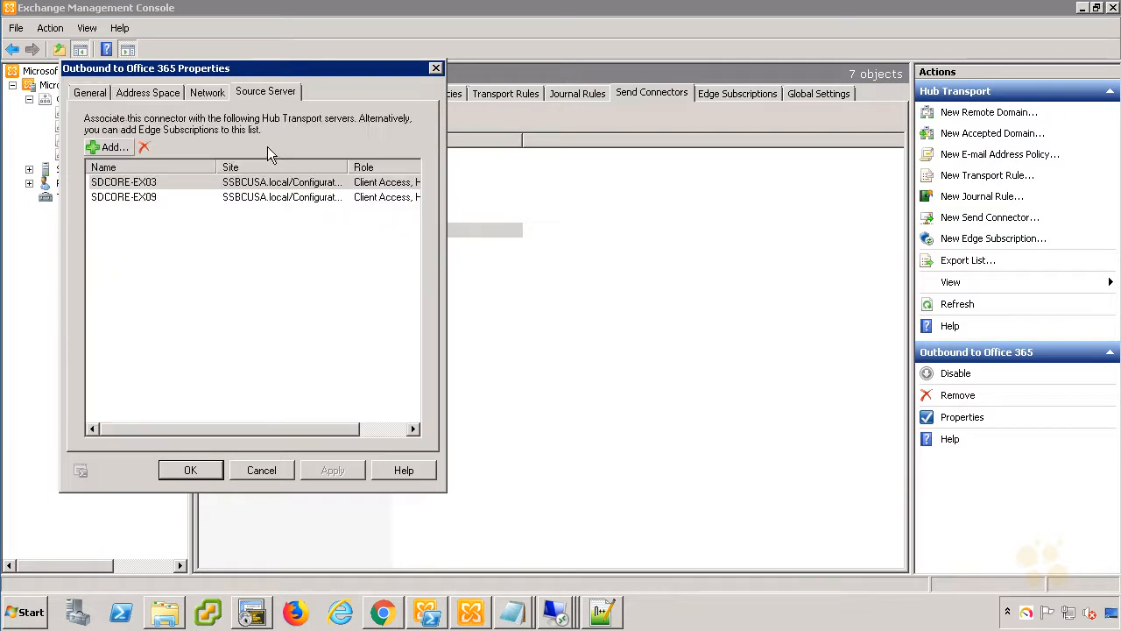
pyautogui.click(180, 186)
pyautogui.click(177, 196)
pyautogui.click(174, 186)
pyautogui.click(172, 198)
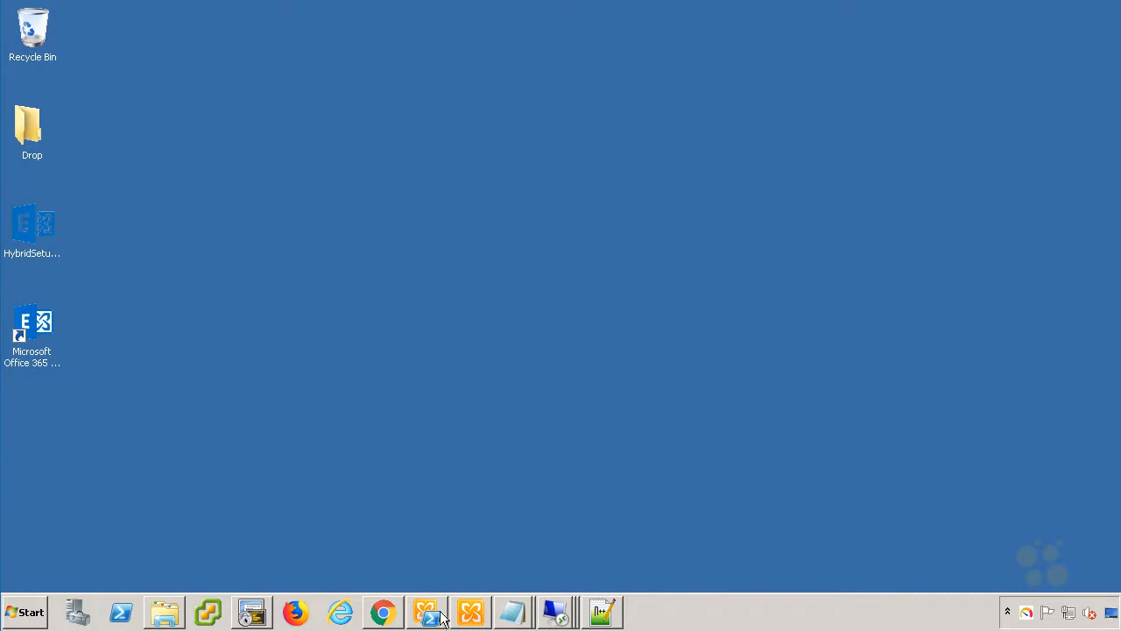
# Run Get-ExchangeCertificate and highlight the Federation certificate subject.
pyautogui.click(440, 614)
pyautogui.rightClick(590, 280)
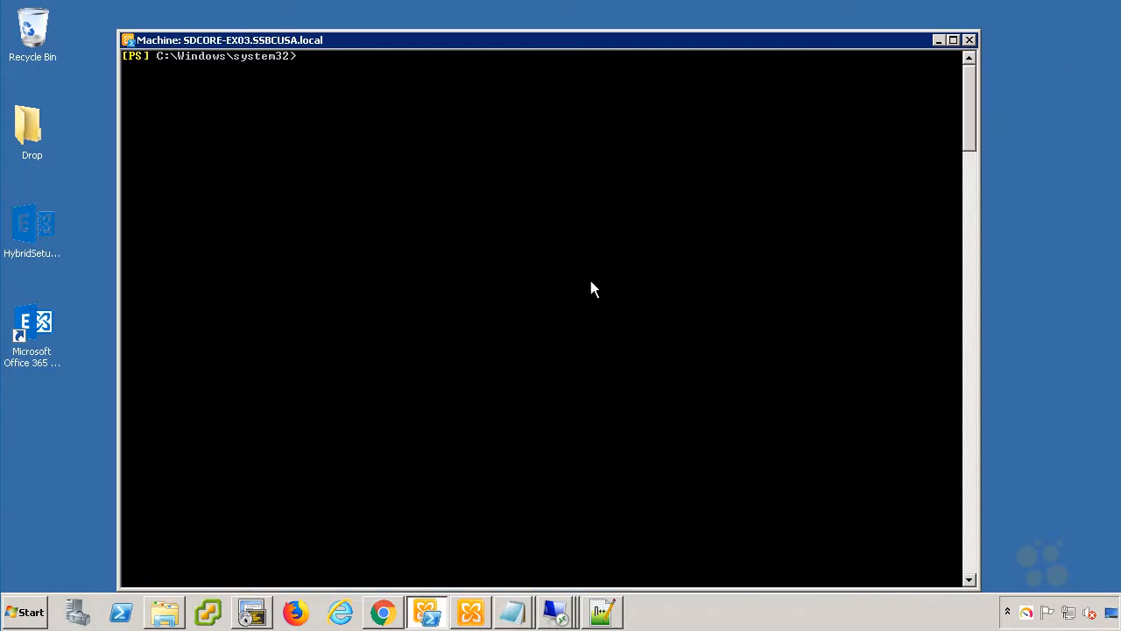
pyautogui.press('Up')
pyautogui.press('Return')
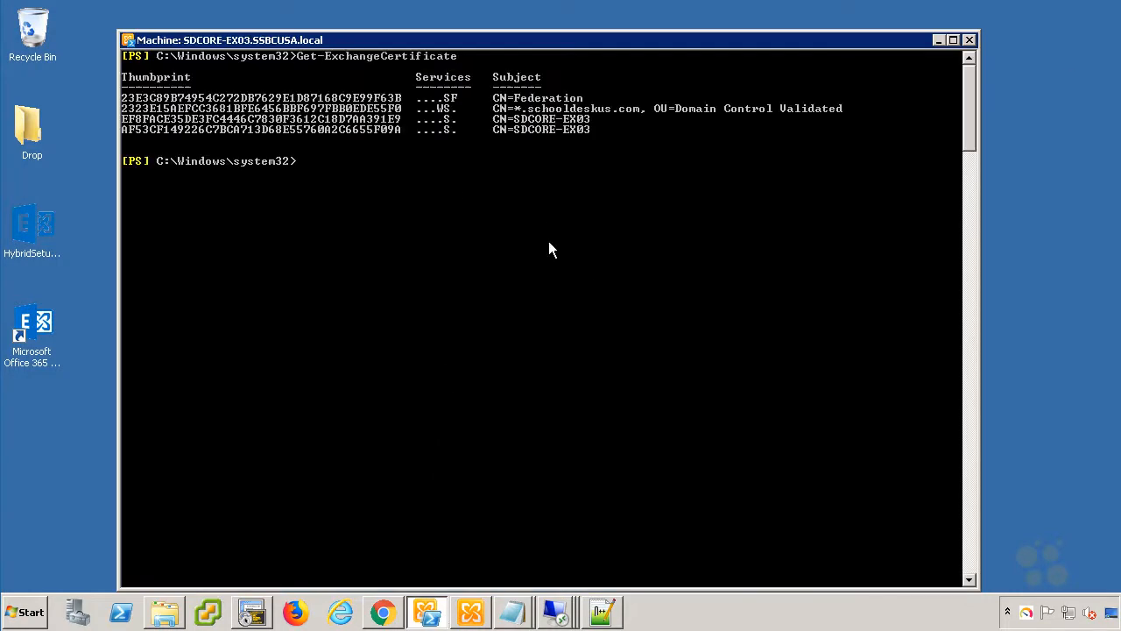
pyautogui.moveTo(587, 98); pyautogui.dragTo(495, 99)
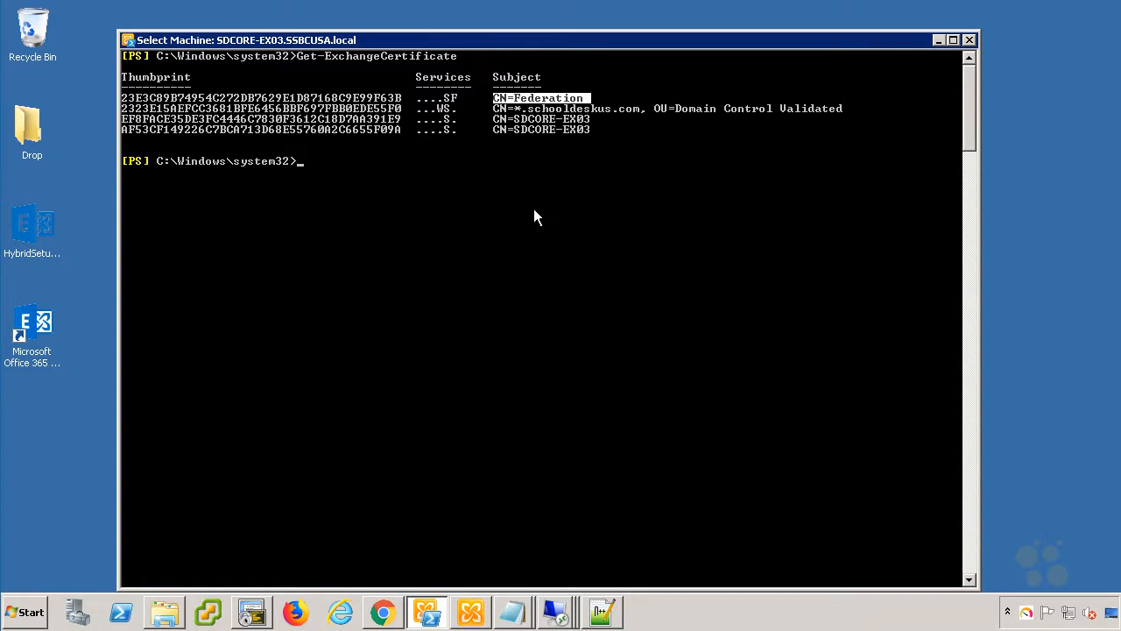
# Run Get-HybridConfiguration and highlight the TransportServers, ExternalIPAddresses and Features values.
pyautogui.rightClick(586, 406)
pyautogui.write('Get-HybridConfiguration')
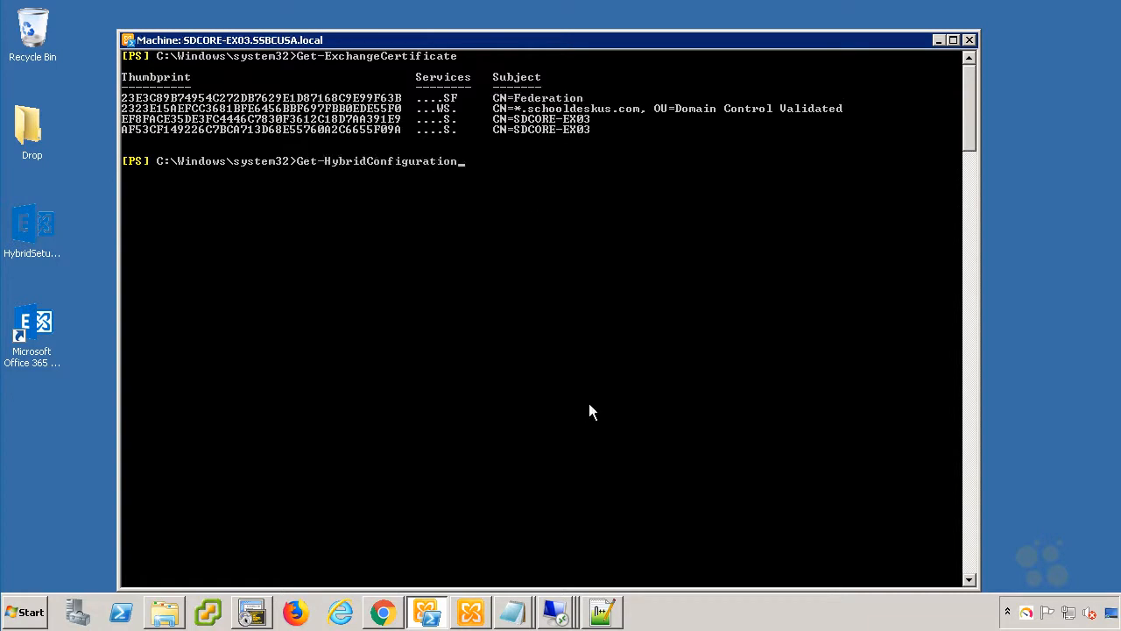
pyautogui.press('Return')
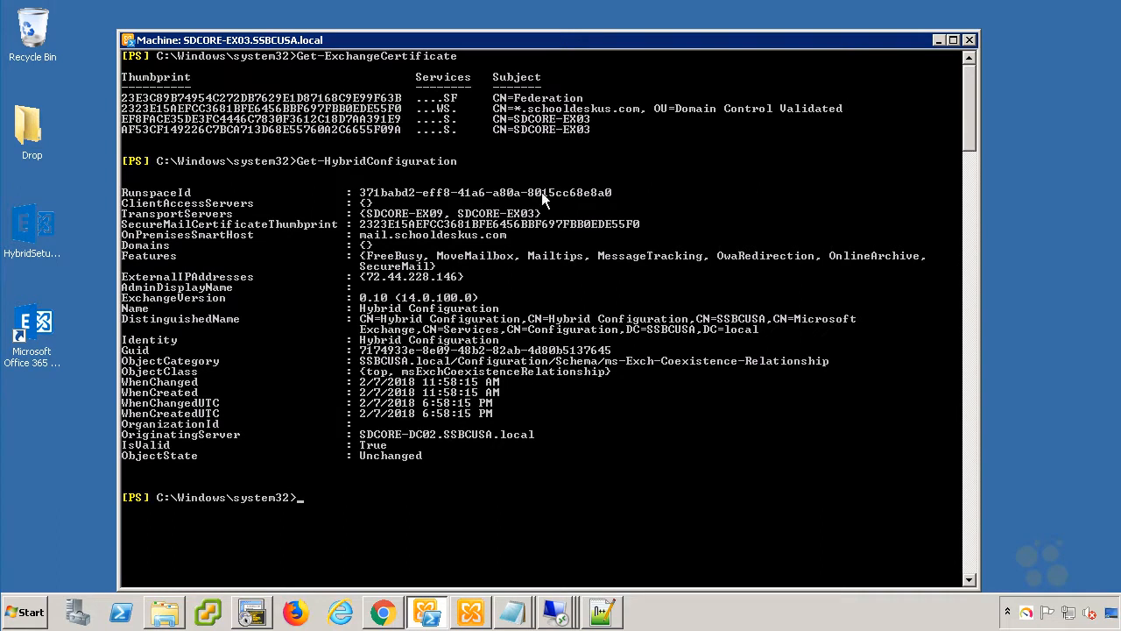
pyautogui.click(539, 213)
pyautogui.moveTo(537, 213); pyautogui.dragTo(357, 218)
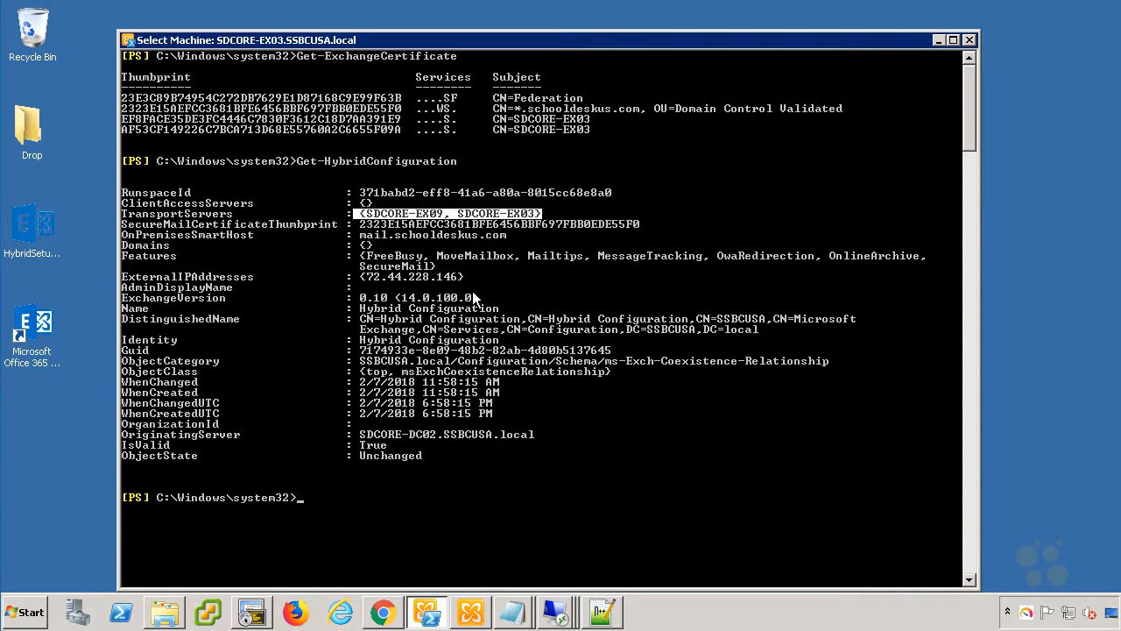
pyautogui.moveTo(462, 277); pyautogui.dragTo(922, 271)
pyautogui.click(364, 255)
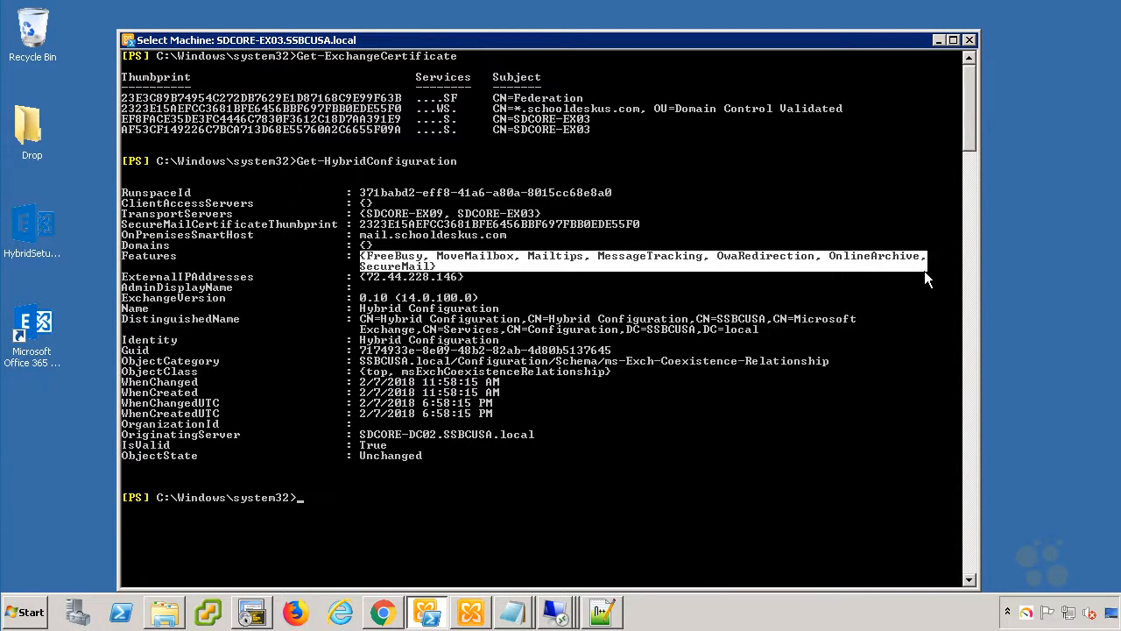
pyautogui.rightClick(924, 271)
# Run Get-RemoteDomain and highlight the three hybrid DomainName entries.
pyautogui.write('Get-RemoteDomain')
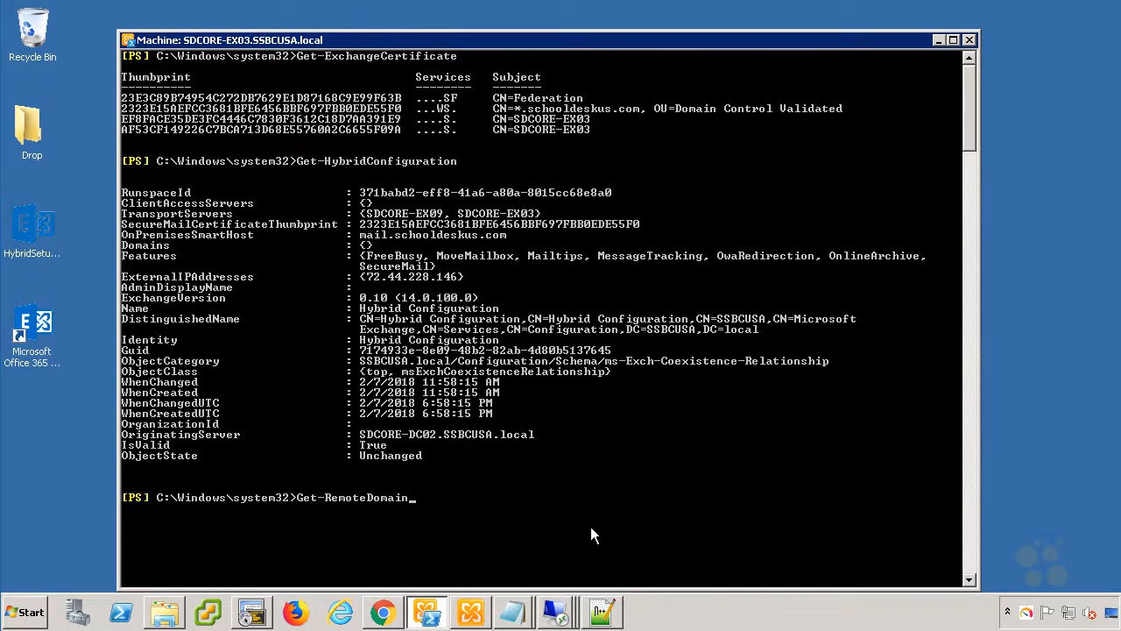
pyautogui.press('Return')
pyautogui.moveTo(151, 530); pyautogui.dragTo(293, 532)
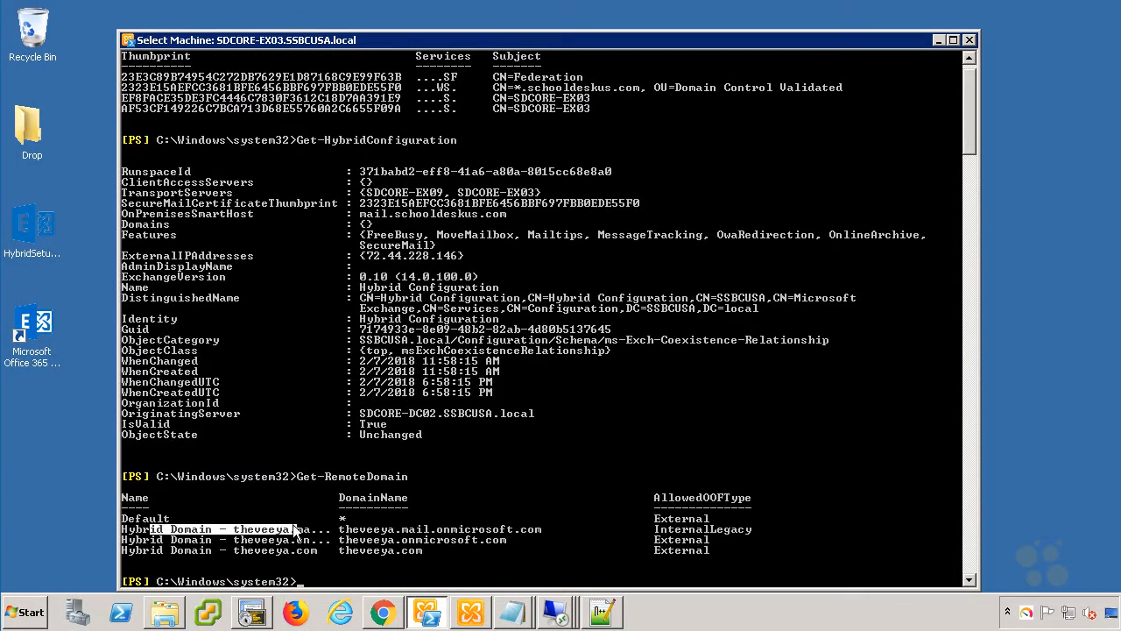
pyautogui.moveTo(340, 525); pyautogui.dragTo(542, 554)
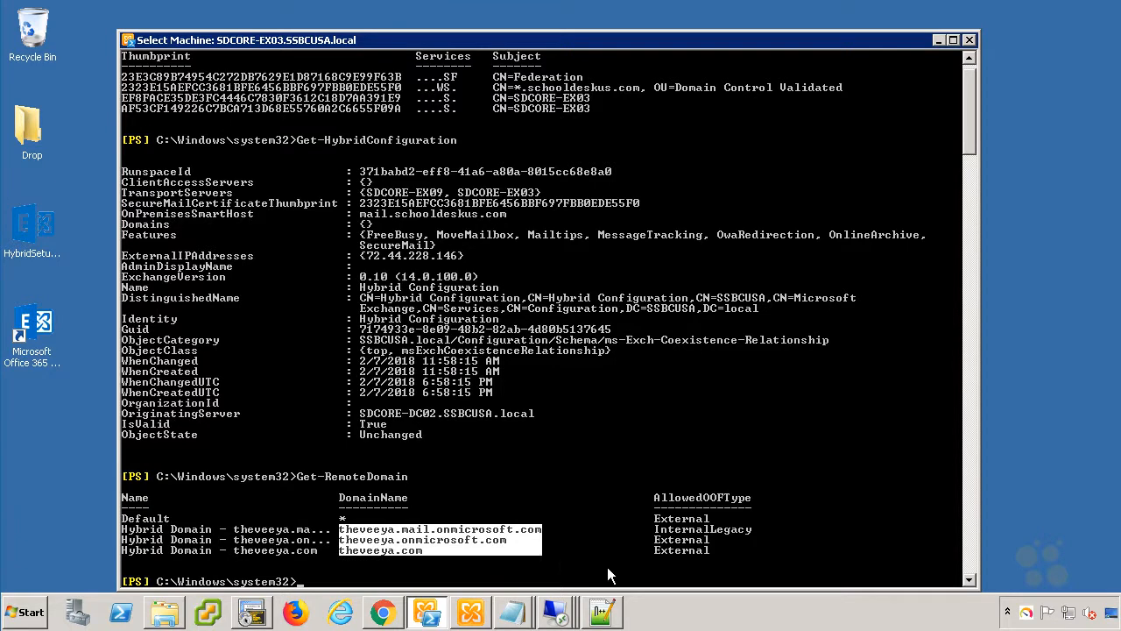